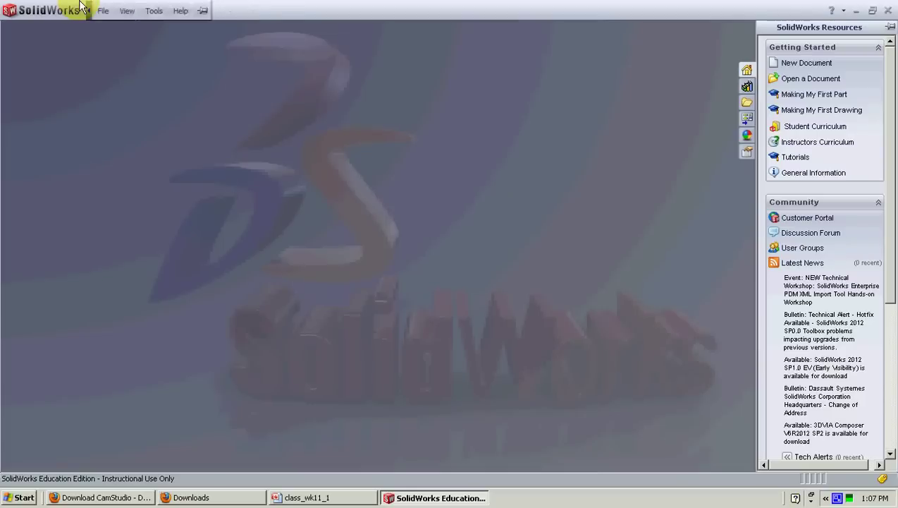
Create a new blank Part document from File > New using the Part template
{"action": "left_click", "coordinate": [127, 11]}
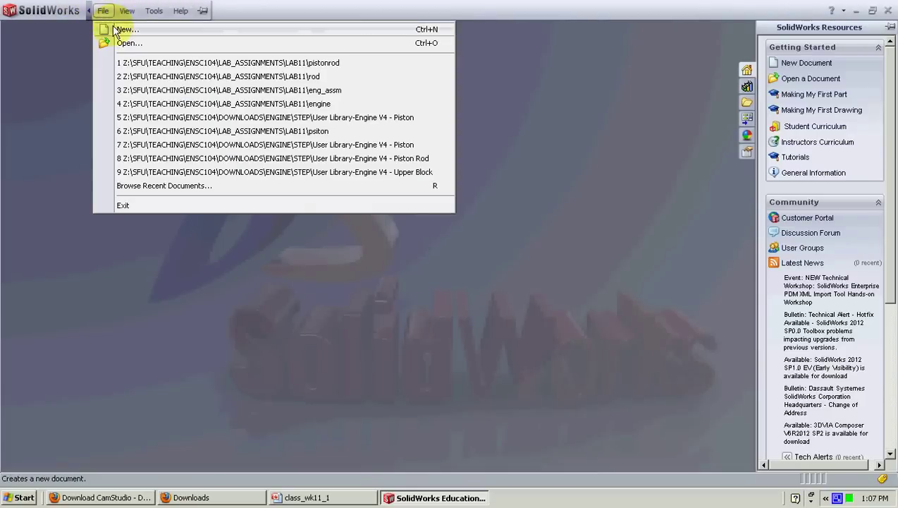
{"action": "left_click", "coordinate": [115, 29]}
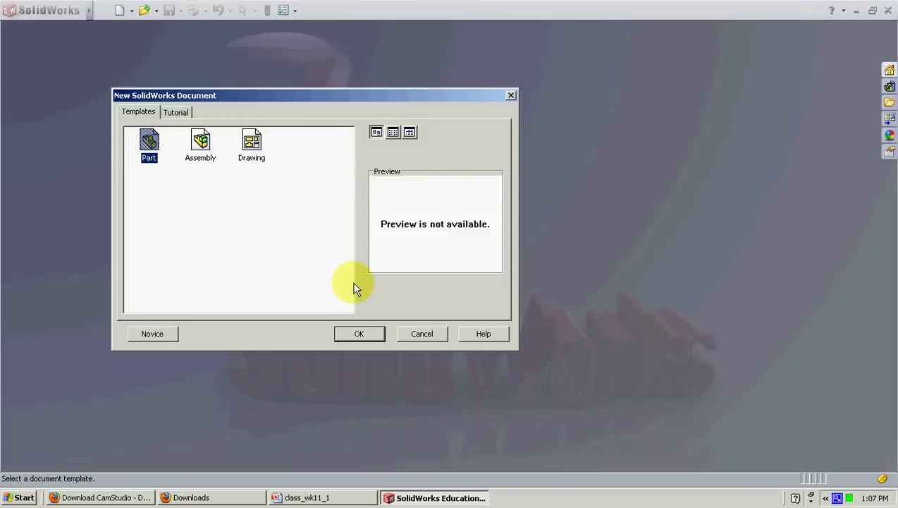
{"action": "left_click", "coordinate": [369, 337]}
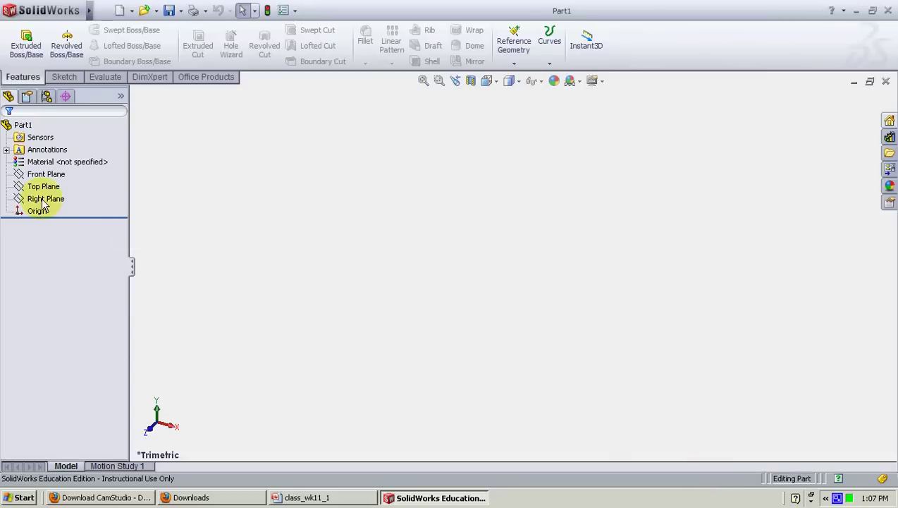
Start a sketch on the Top Plane and draw a corner rectangle enclosing the origin
{"action": "left_click", "coordinate": [33, 187]}
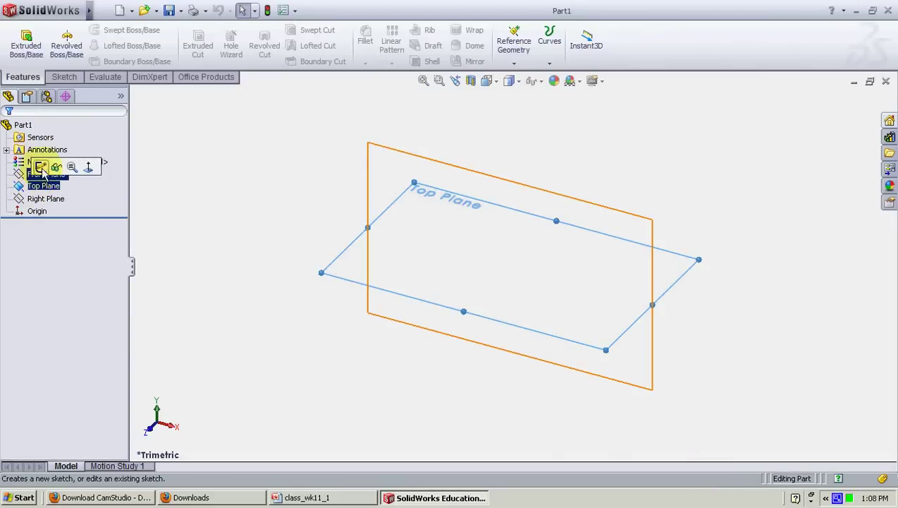
{"action": "left_click", "coordinate": [40, 167]}
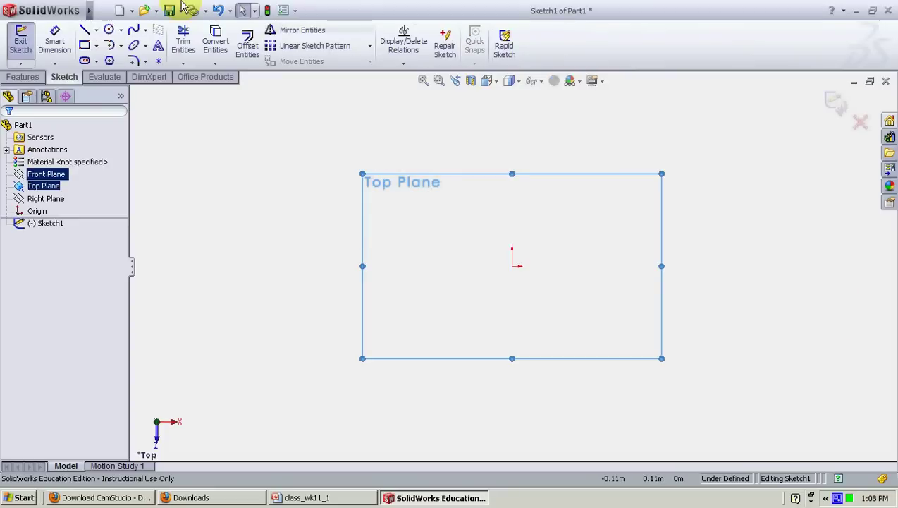
{"action": "left_click", "coordinate": [85, 47]}
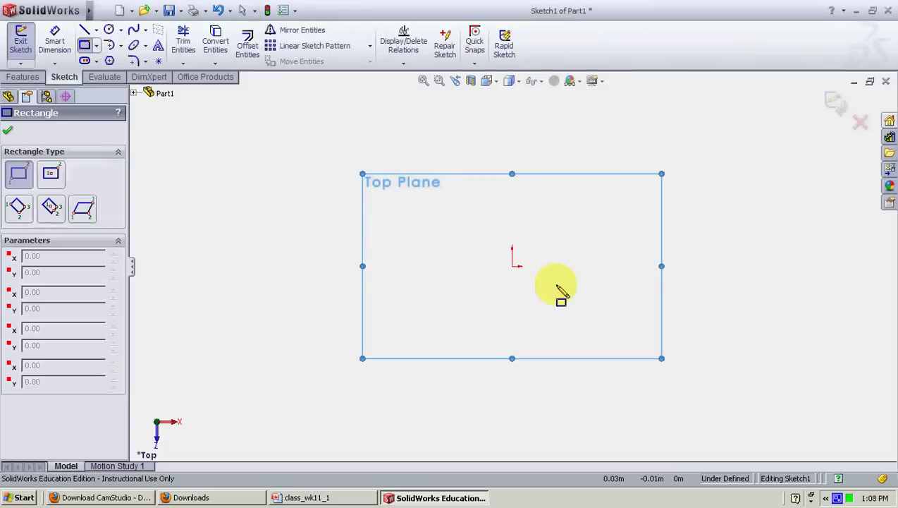
{"action": "left_click", "coordinate": [416, 213]}
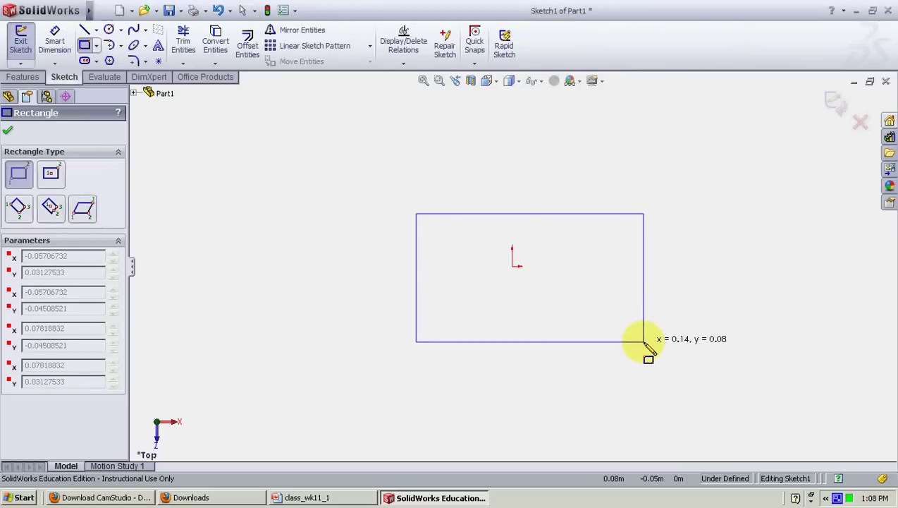
{"action": "left_click", "coordinate": [643, 341]}
{"action": "left_click", "coordinate": [55, 35]}
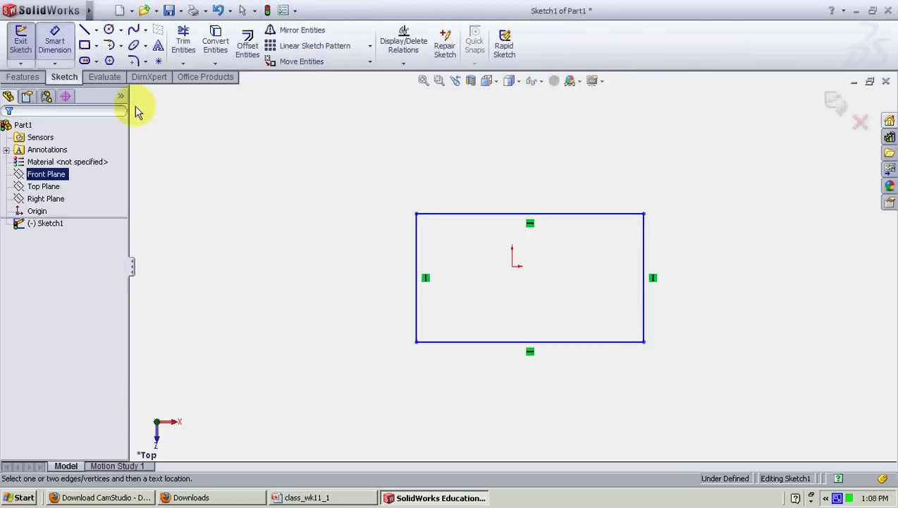
Dimension the origin 0.050 from the rectangle's left edge and the width to 0.100
{"action": "left_click", "coordinate": [513, 265]}
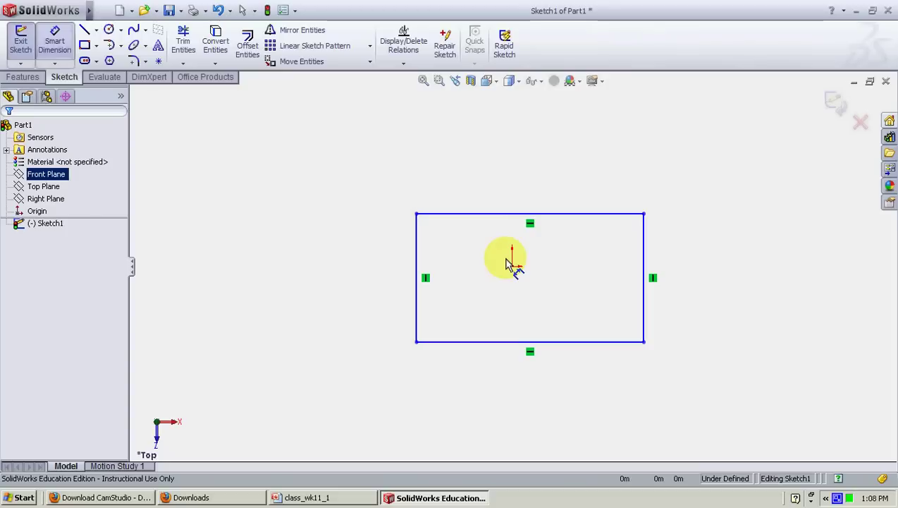
{"action": "left_click", "coordinate": [417, 318]}
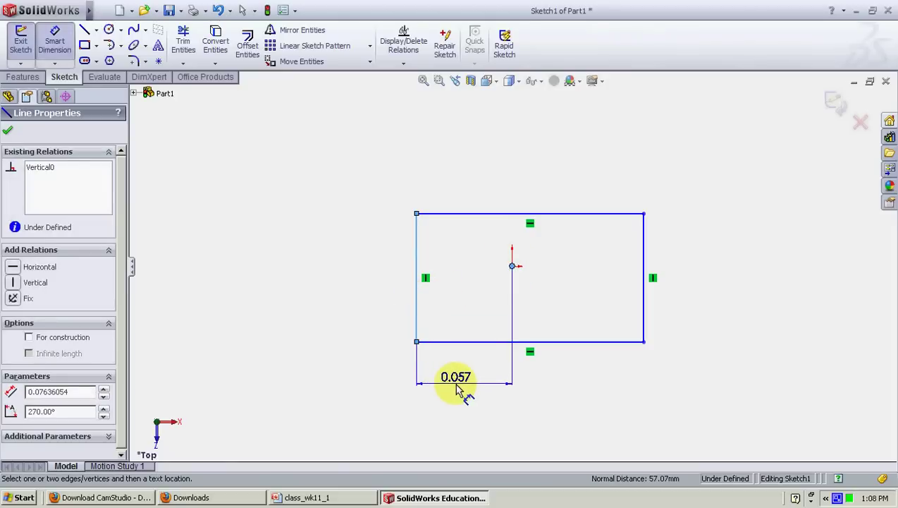
{"action": "left_click", "coordinate": [459, 392]}
{"action": "type", "text": "0.05"}
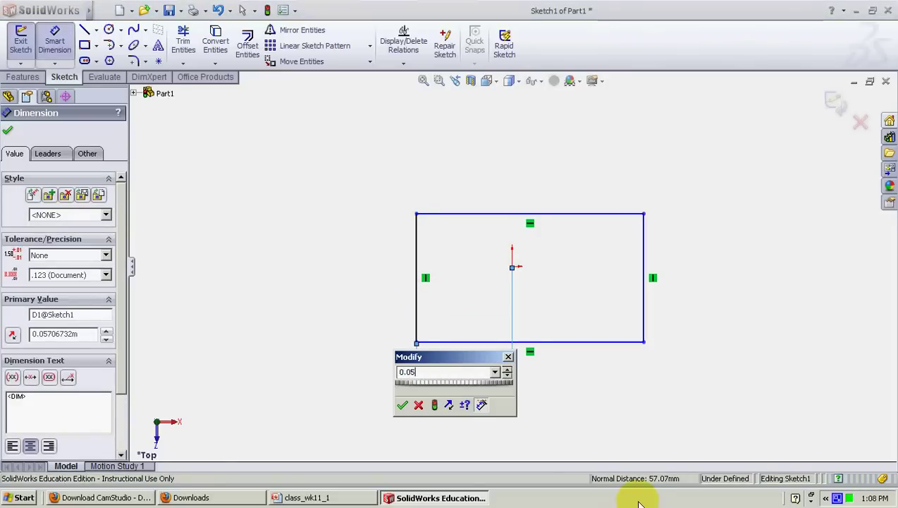
{"action": "key", "text": "Return"}
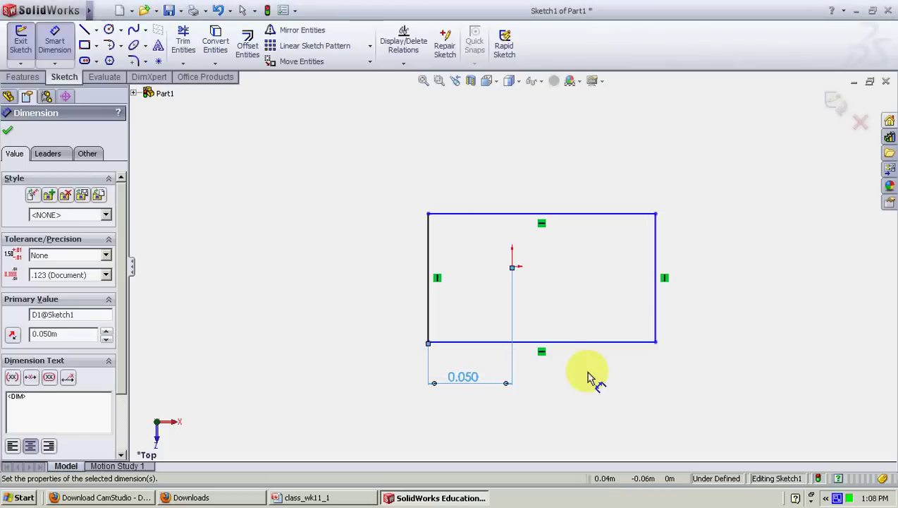
{"action": "left_click", "coordinate": [603, 348]}
{"action": "left_click", "coordinate": [573, 437]}
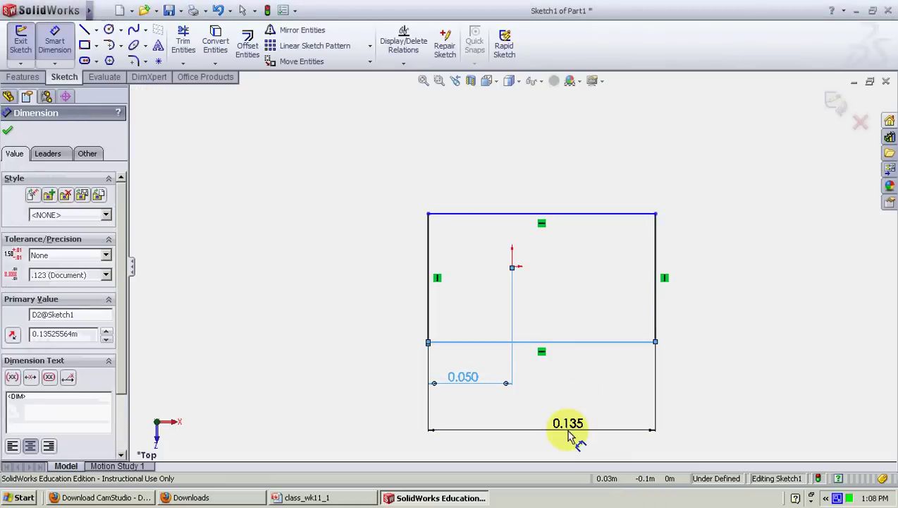
{"action": "type", "text": "0.1"}
{"action": "key", "text": "Return"}
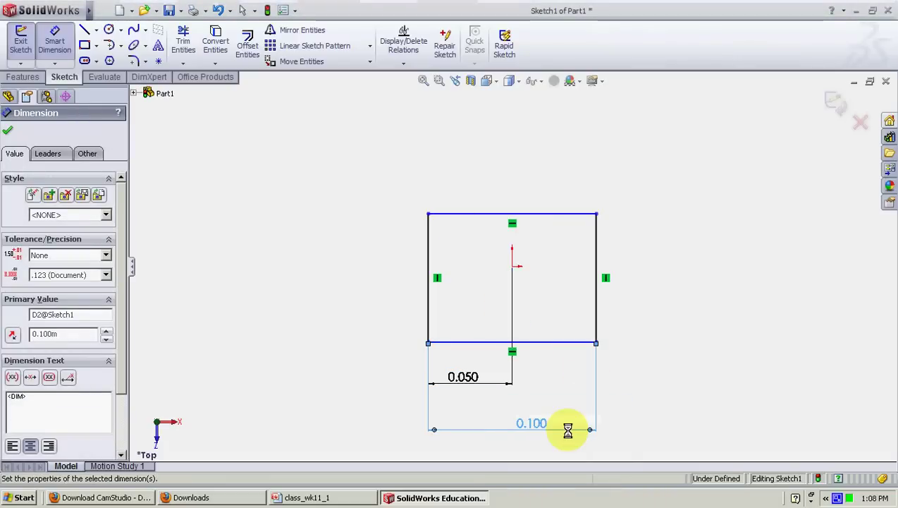
Dimension the origin 0.040 from the bottom edge and the height to 0.080
{"action": "left_click", "coordinate": [513, 266]}
{"action": "left_click", "coordinate": [475, 343]}
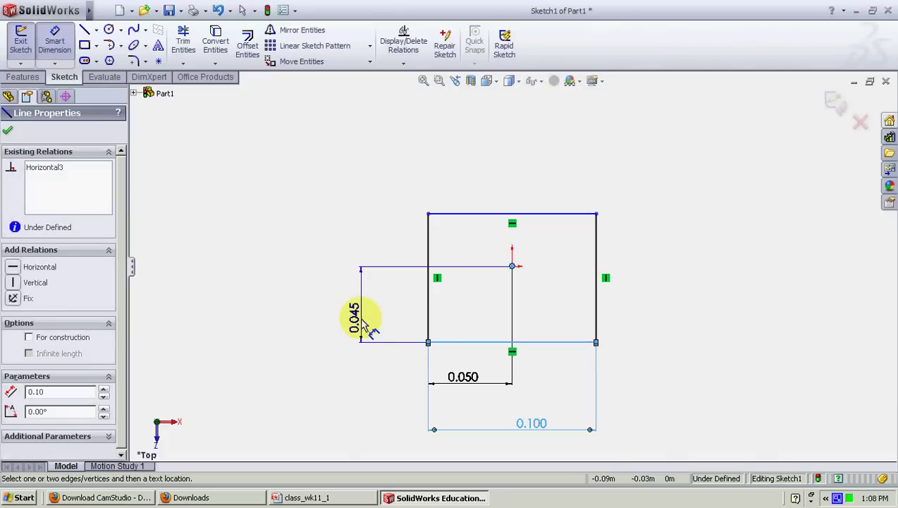
{"action": "left_click", "coordinate": [362, 320]}
{"action": "type", "text": "0.04"}
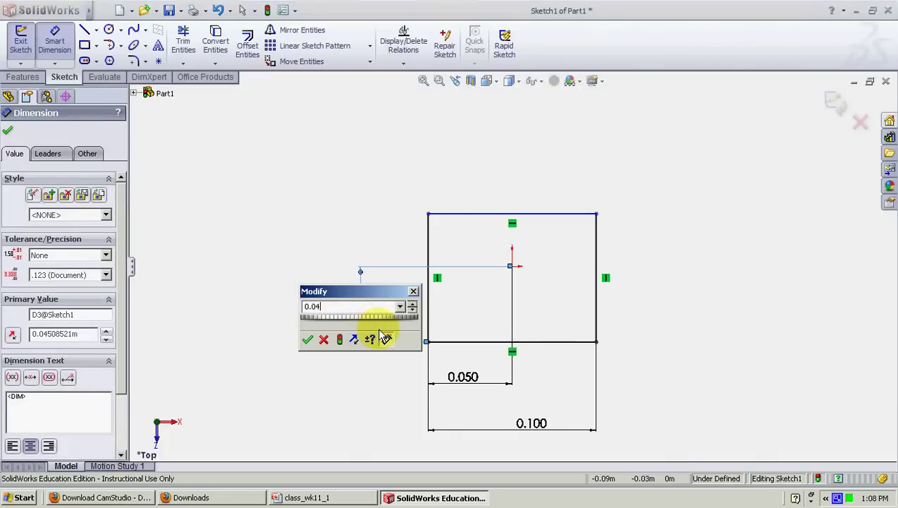
{"action": "key", "text": "Return"}
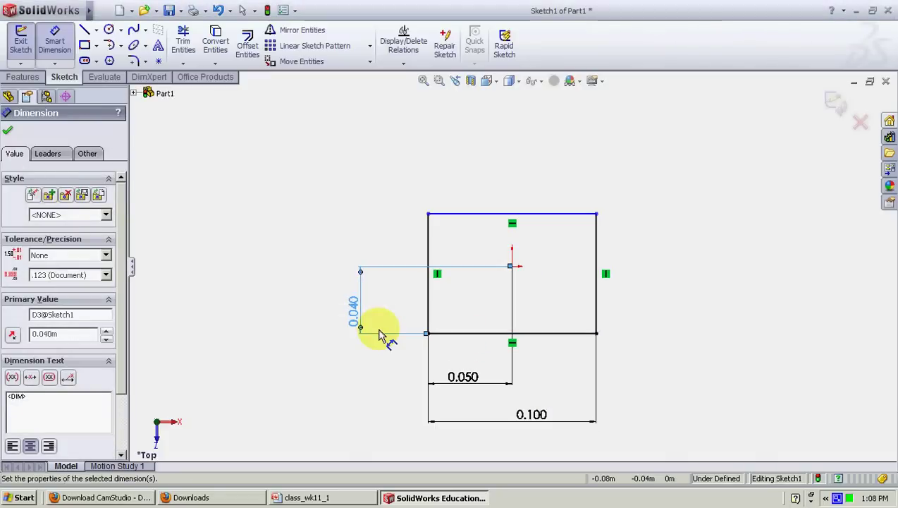
{"action": "left_click", "coordinate": [432, 251]}
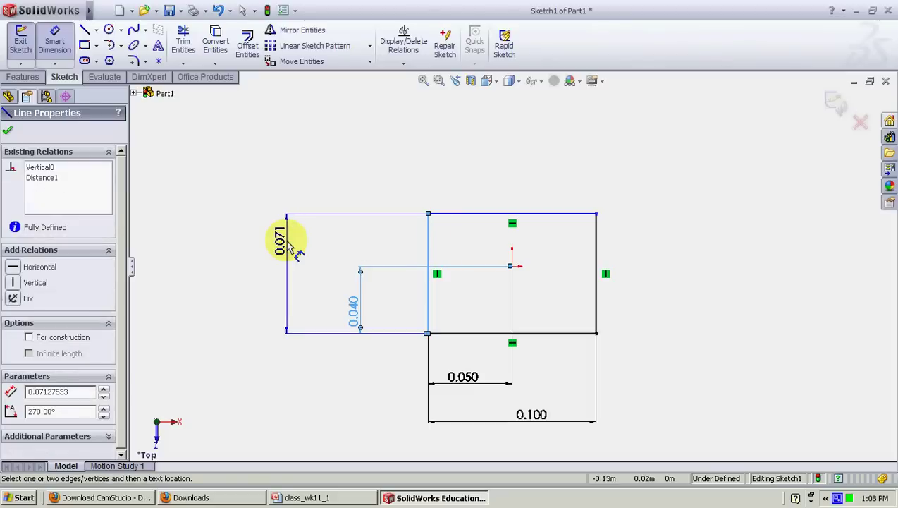
{"action": "left_click", "coordinate": [290, 260]}
{"action": "type", "text": "0.08"}
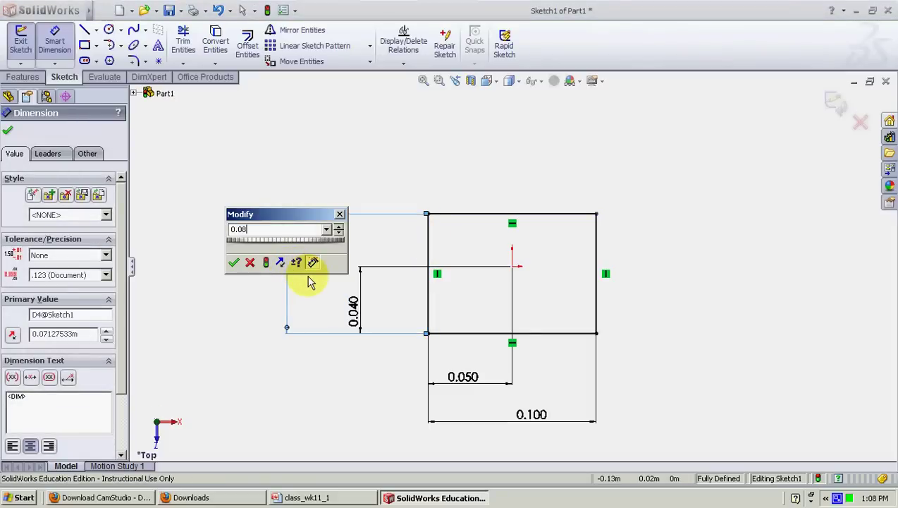
{"action": "key", "text": "Return"}
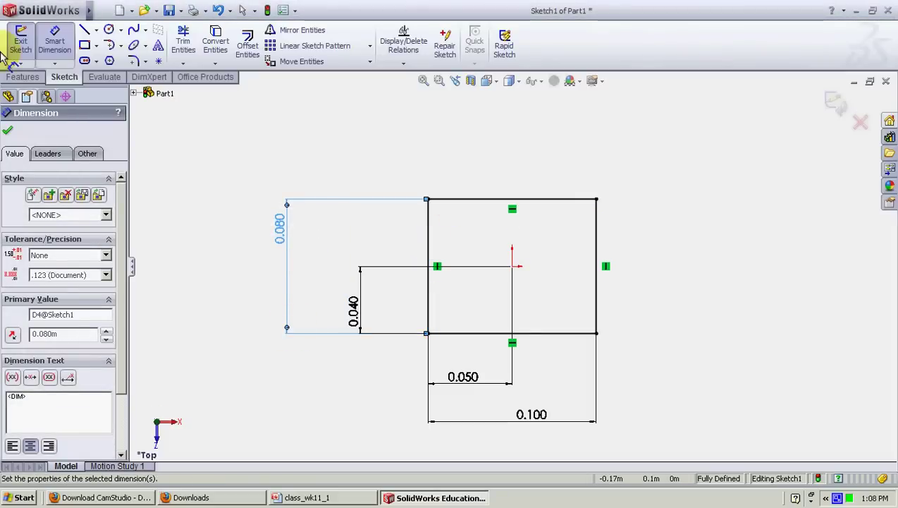
{"action": "scroll", "coordinate": [610, 262], "scroll_direction": "down", "scroll_amount": 1}
{"action": "scroll", "coordinate": [611, 263], "scroll_direction": "down", "scroll_amount": 1}
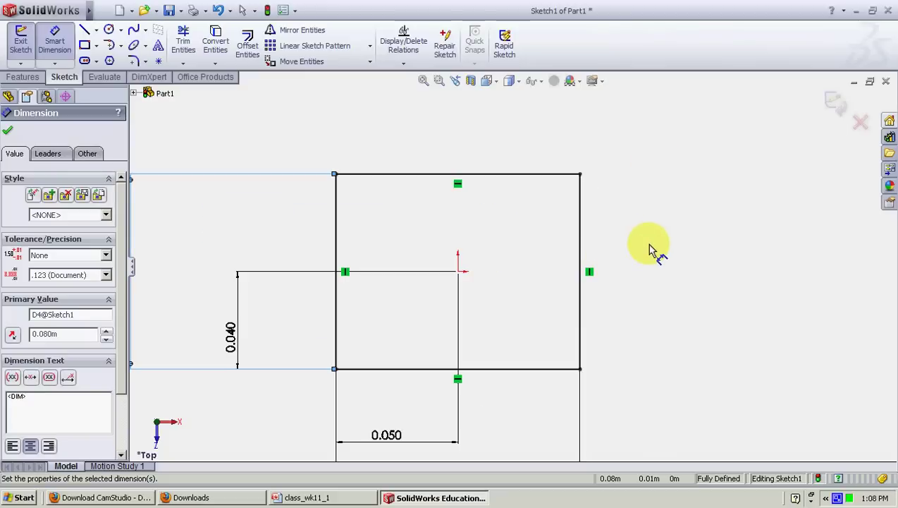
{"action": "scroll", "coordinate": [652, 245], "scroll_direction": "up", "scroll_amount": 1}
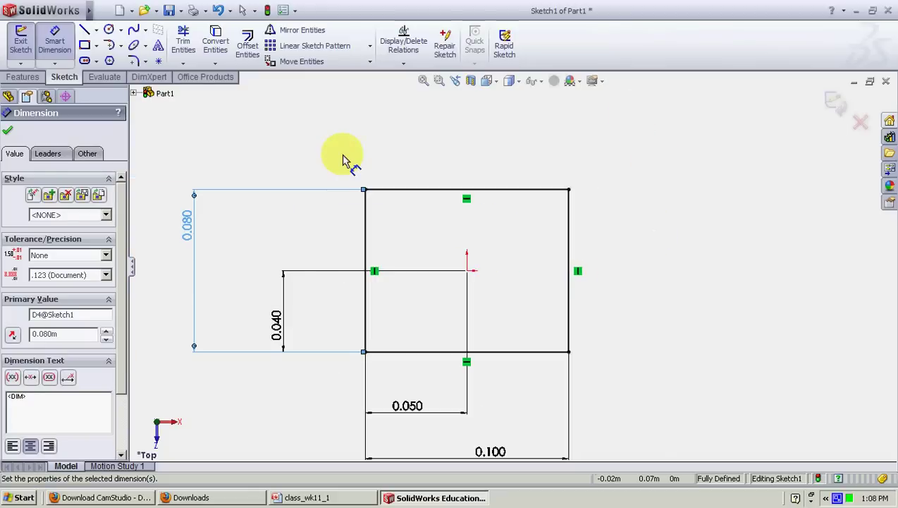
Draw two small circles inside the rectangle, near its upper-left and lower-right corners
{"action": "left_click", "coordinate": [109, 30]}
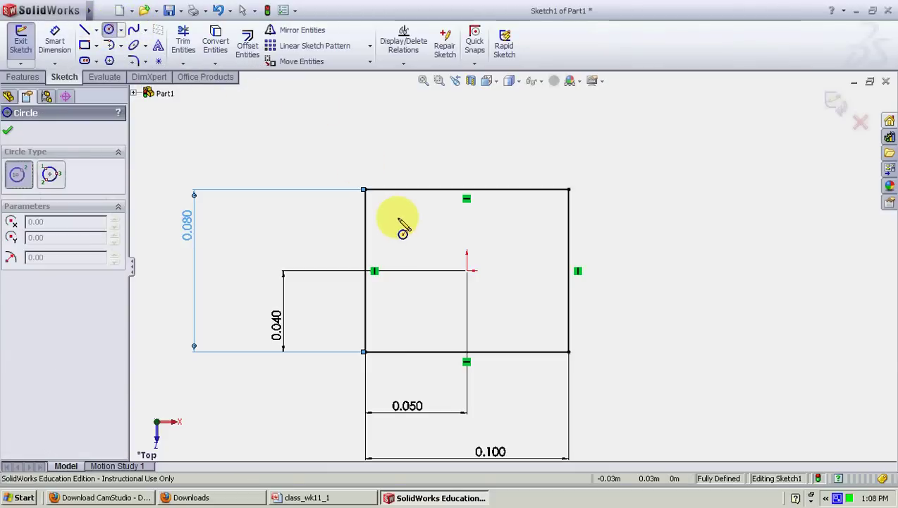
{"action": "left_click_drag", "start_coordinate": [397, 217], "coordinate": [404, 223]}
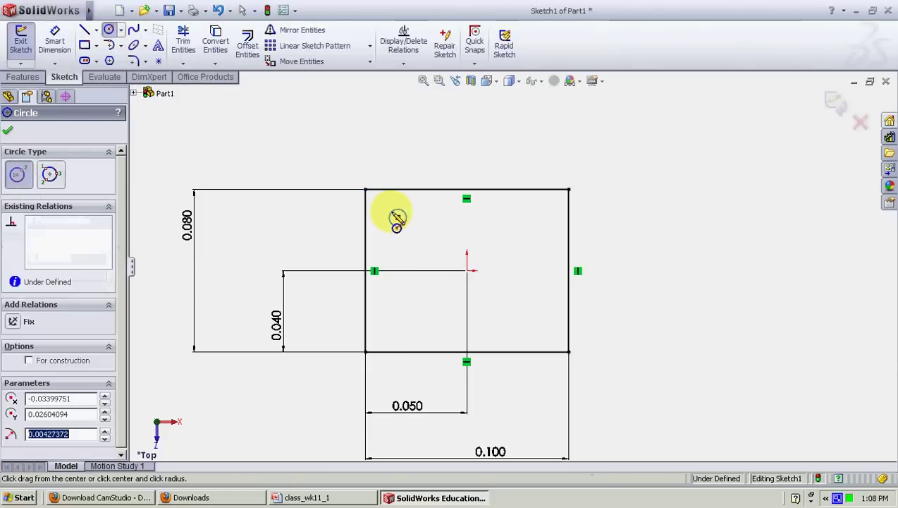
{"action": "left_click", "coordinate": [543, 339]}
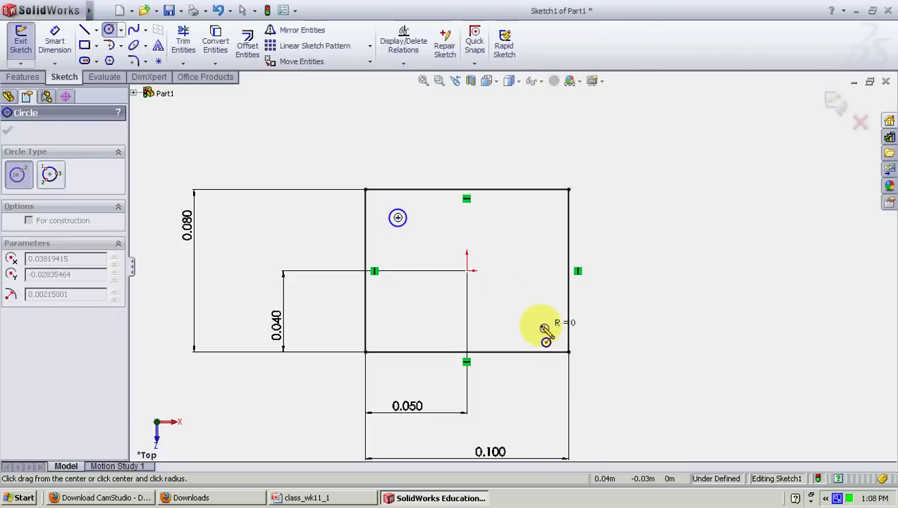
{"action": "left_click", "coordinate": [544, 329]}
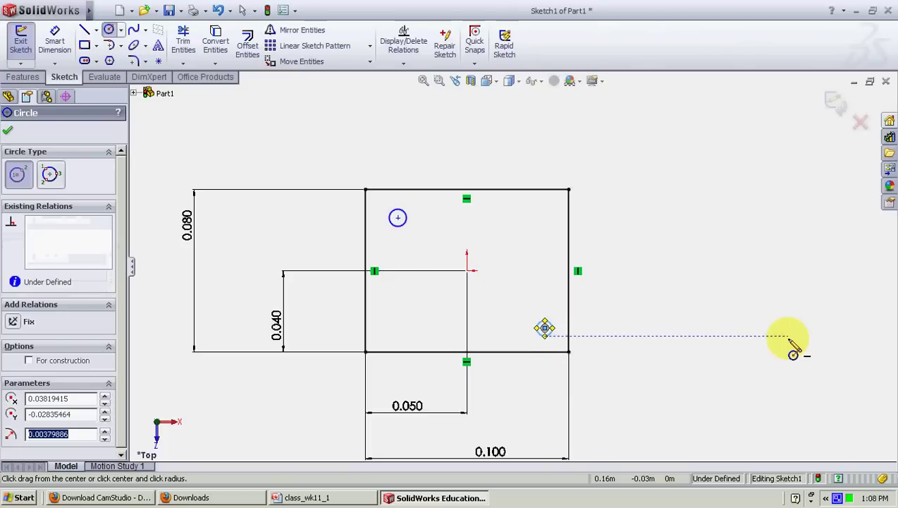
{"action": "right_click", "coordinate": [838, 497]}
{"action": "key", "text": "Escape"}
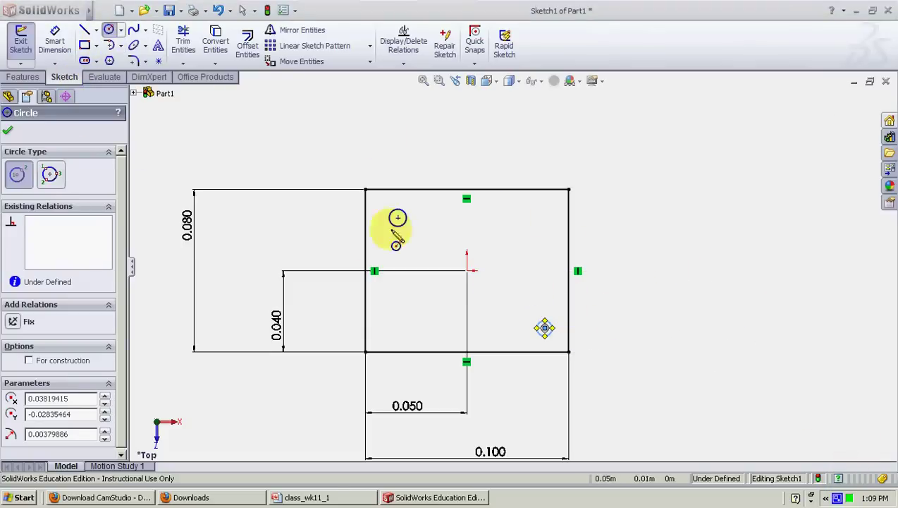
{"action": "left_click", "coordinate": [8, 131]}
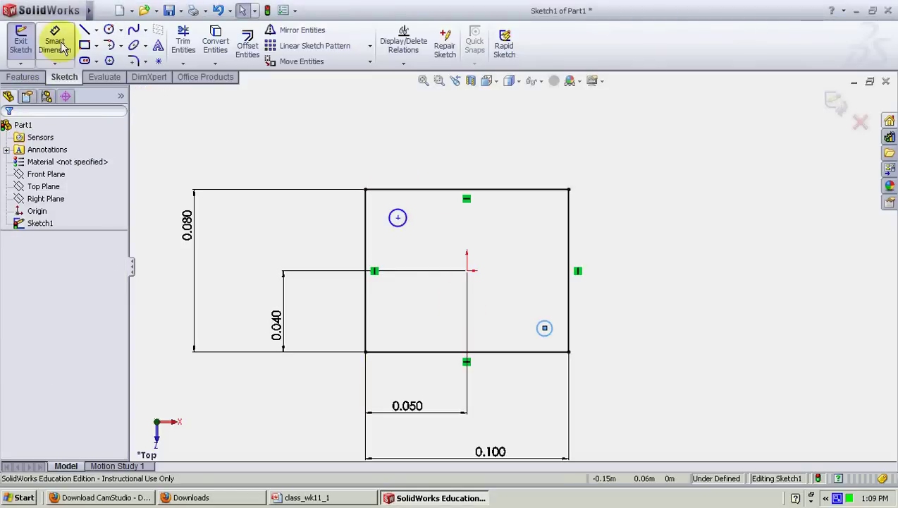
Make both circles equal and set their diameter to 0.002
{"action": "left_click", "coordinate": [406, 224]}
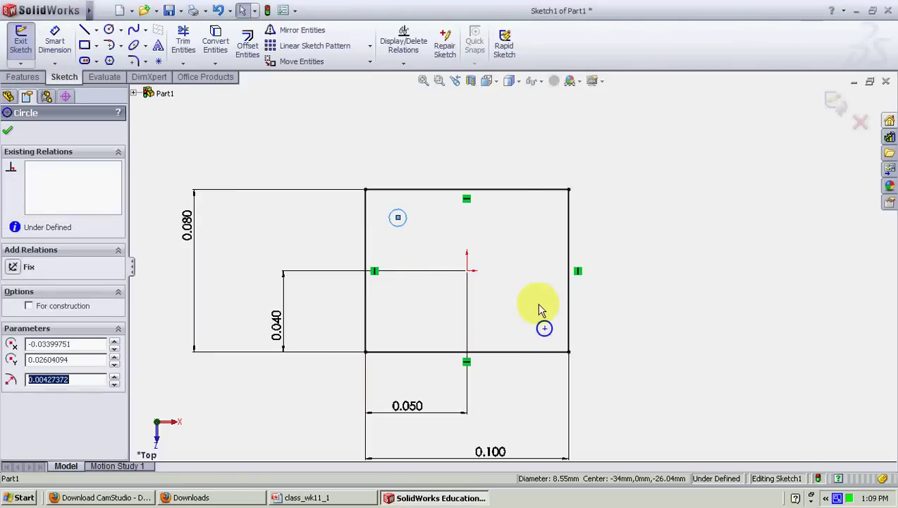
{"action": "left_click", "coordinate": [540, 337], "text": "ctrl"}
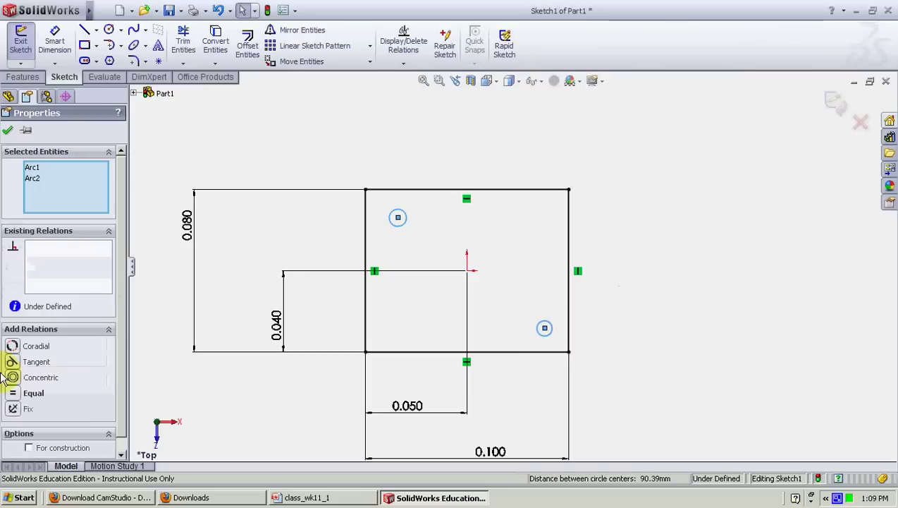
{"action": "left_click", "coordinate": [14, 393]}
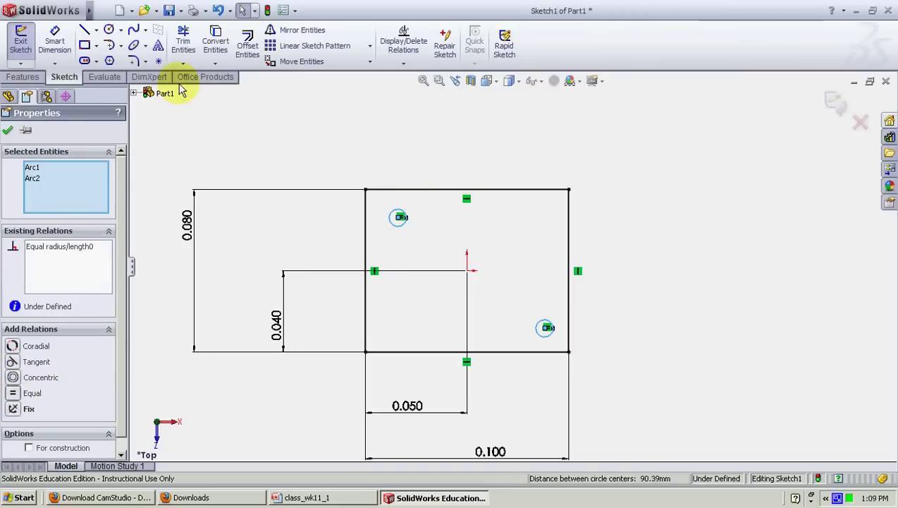
{"action": "left_click", "coordinate": [55, 39]}
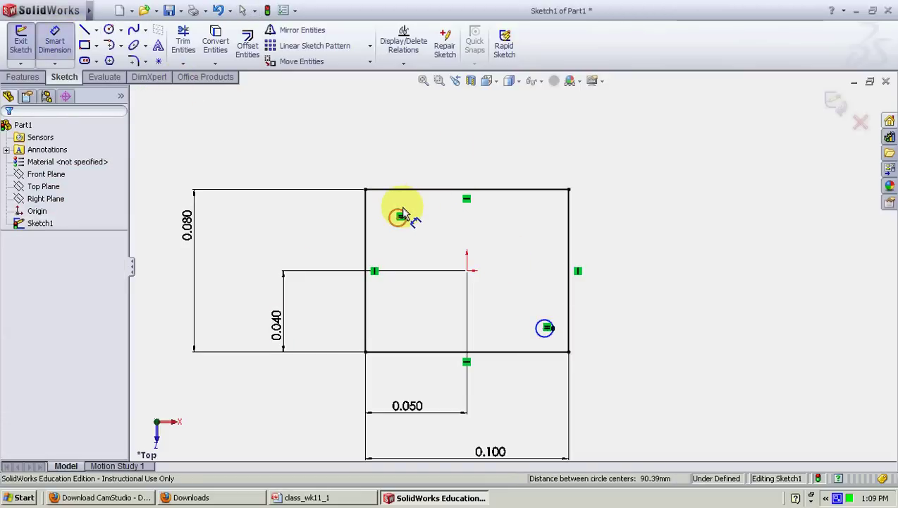
{"action": "left_click", "coordinate": [401, 209]}
{"action": "left_click", "coordinate": [436, 155]}
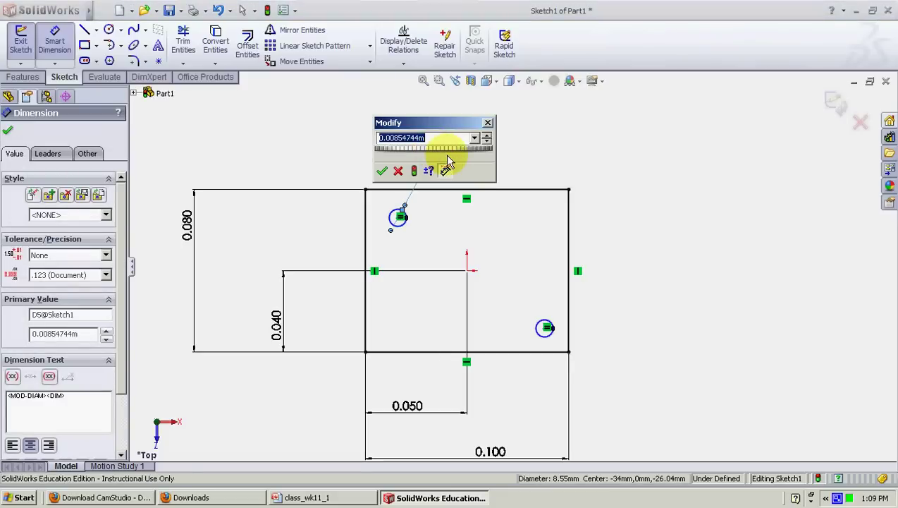
{"action": "type", "text": "0.002"}
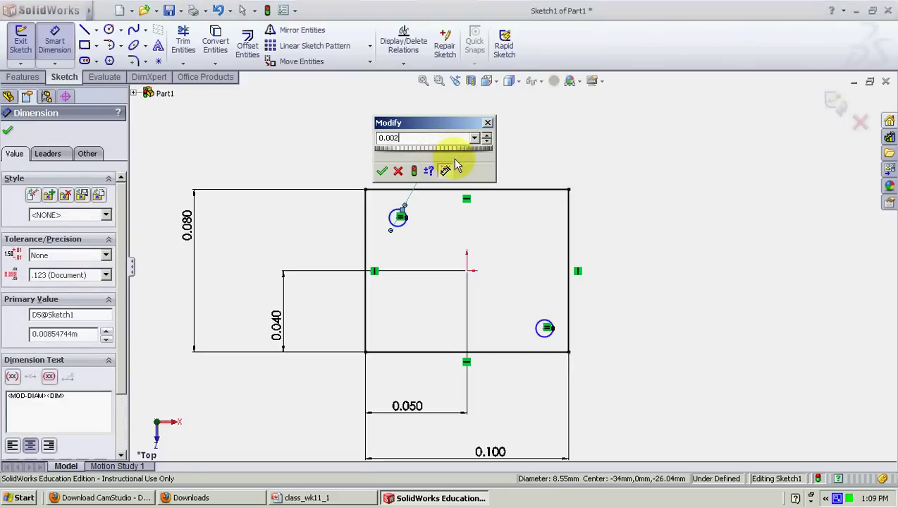
{"action": "key", "text": "Return"}
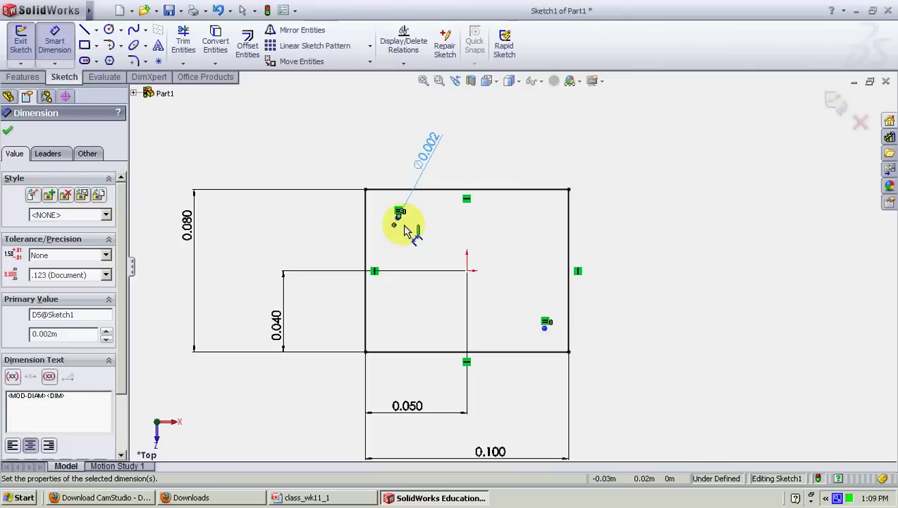
{"action": "scroll", "coordinate": [405, 225], "scroll_direction": "down", "scroll_amount": 4}
{"action": "scroll", "coordinate": [452, 230], "scroll_direction": "up", "scroll_amount": 1}
{"action": "scroll", "coordinate": [452, 230], "scroll_direction": "up", "scroll_amount": 1}
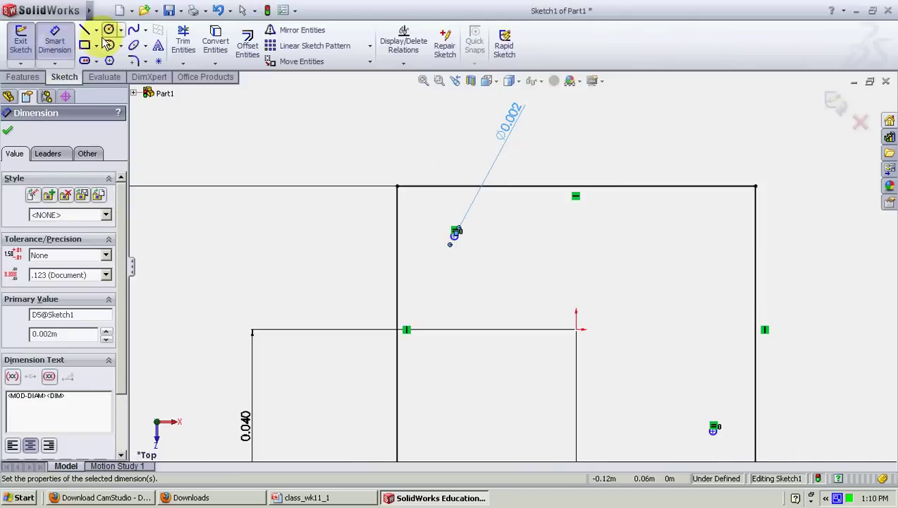
Dimension the upper-left circle's centre 0.020 below the block's top edge
{"action": "left_click", "coordinate": [69, 53]}
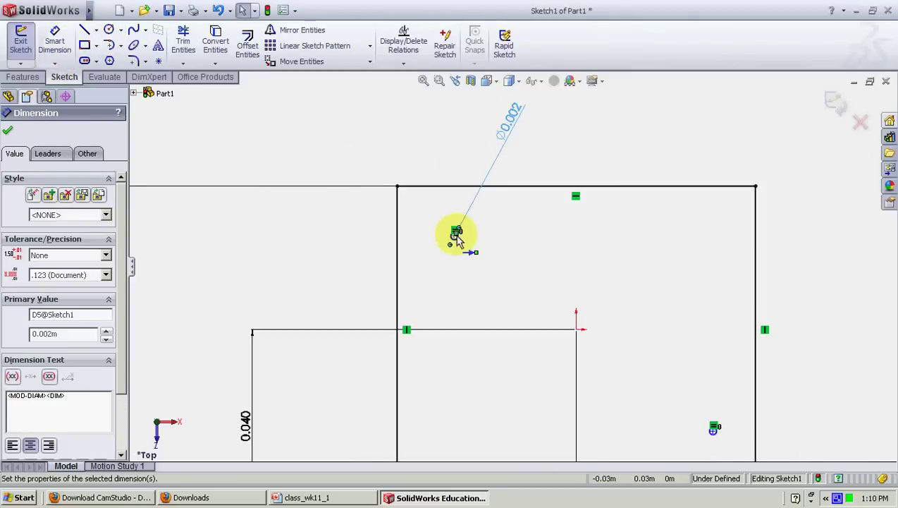
{"action": "left_click", "coordinate": [433, 186]}
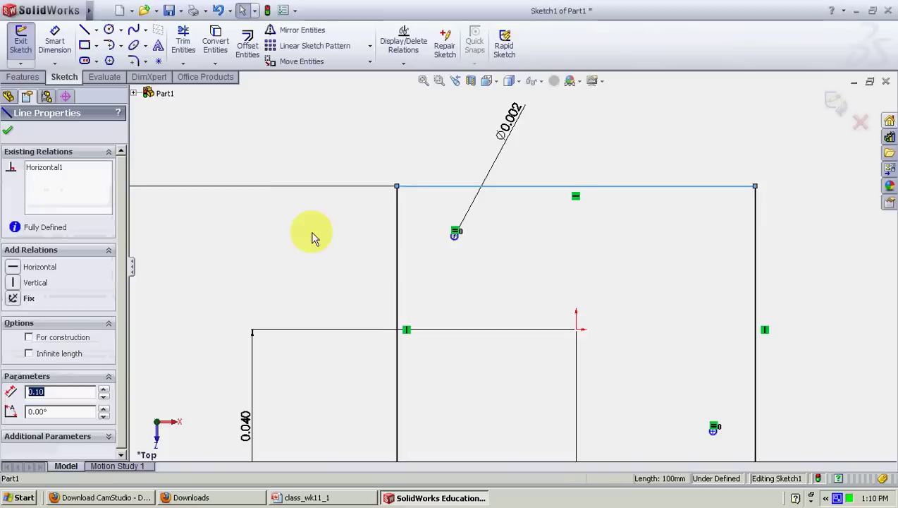
{"action": "left_click", "coordinate": [456, 236]}
{"action": "left_click", "coordinate": [55, 40]}
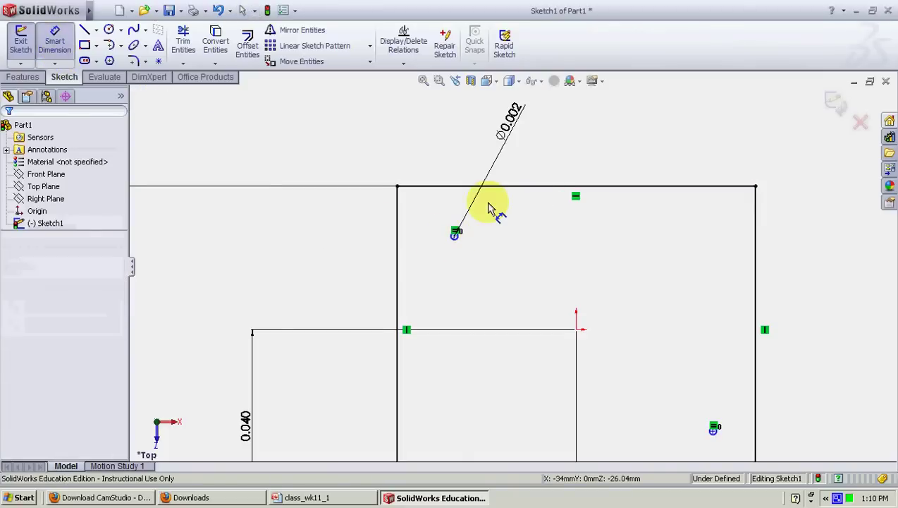
{"action": "left_click", "coordinate": [454, 188]}
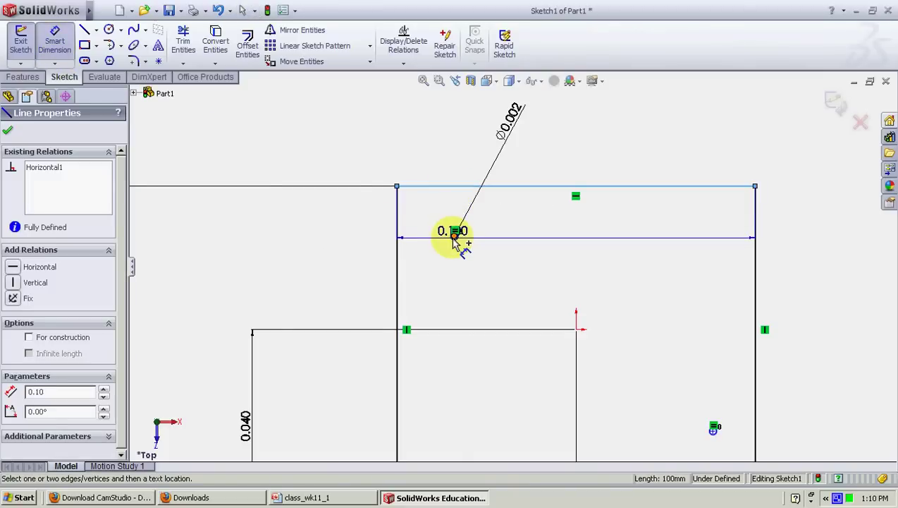
{"action": "left_click", "coordinate": [455, 236]}
{"action": "left_click", "coordinate": [349, 235]}
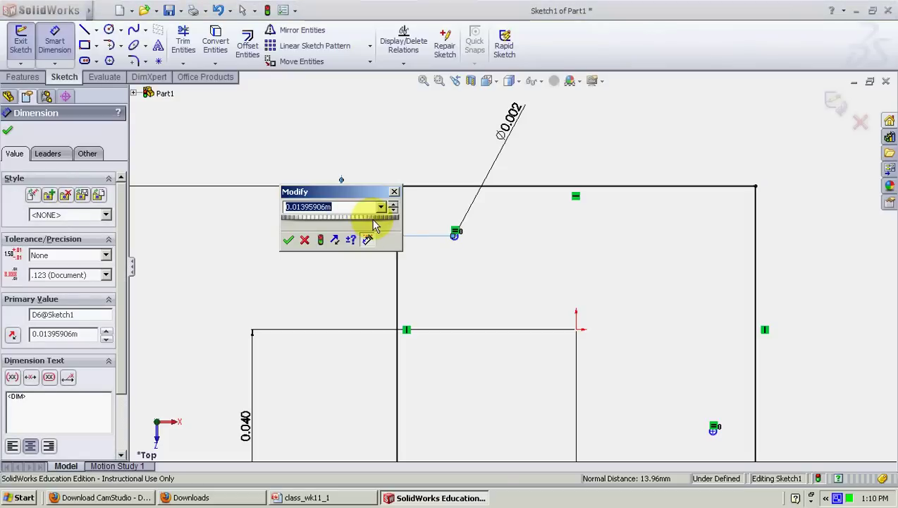
{"action": "type", "text": "20"}
{"action": "key", "text": "Return"}
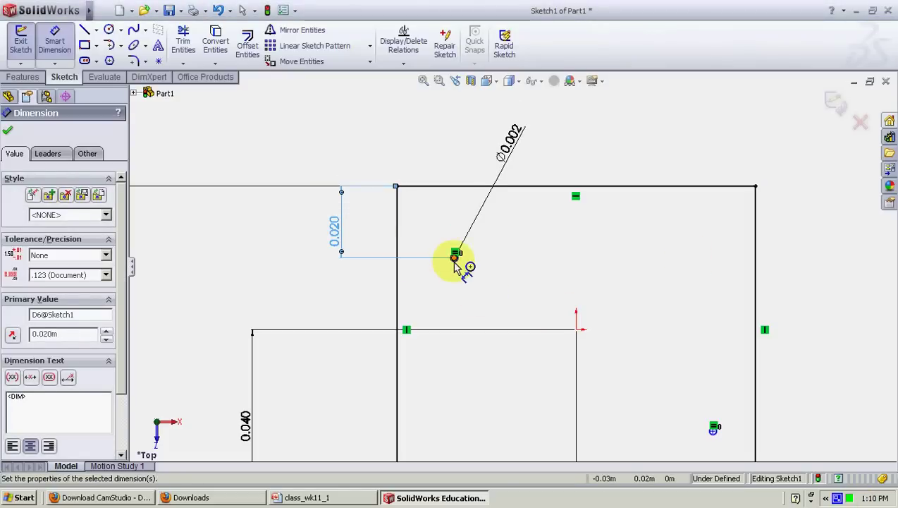
{"action": "key", "text": "Escape"}
{"action": "left_click_drag", "start_coordinate": [399, 229], "coordinate": [439, 157]}
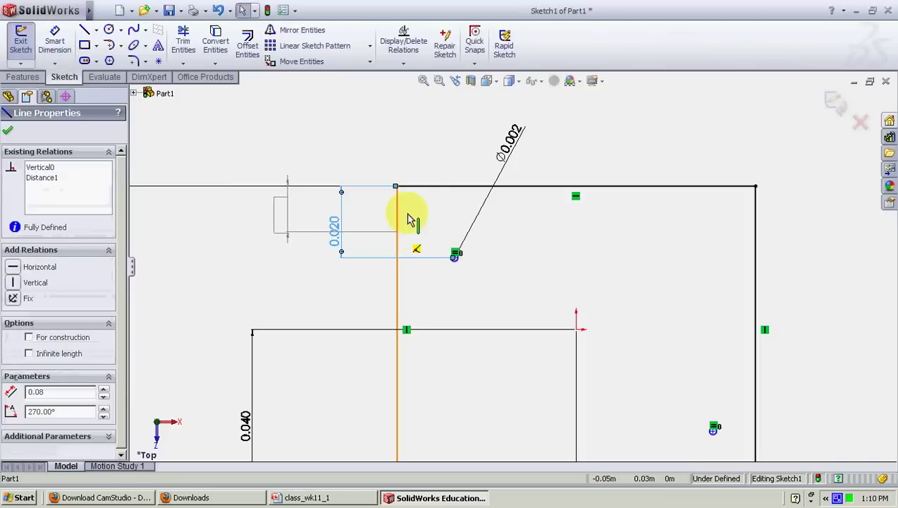
{"action": "key", "text": "Escape"}
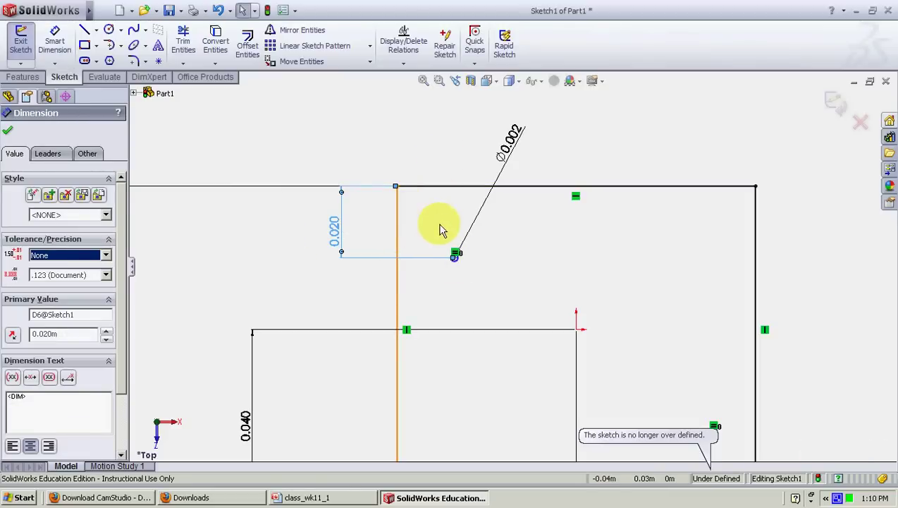
Try dimensioning the circle from the left edge, cancelling the unwanted edge-length dimension
{"action": "scroll", "coordinate": [455, 259], "scroll_direction": "down", "scroll_amount": 2}
{"action": "scroll", "coordinate": [462, 262], "scroll_direction": "down", "scroll_amount": 3}
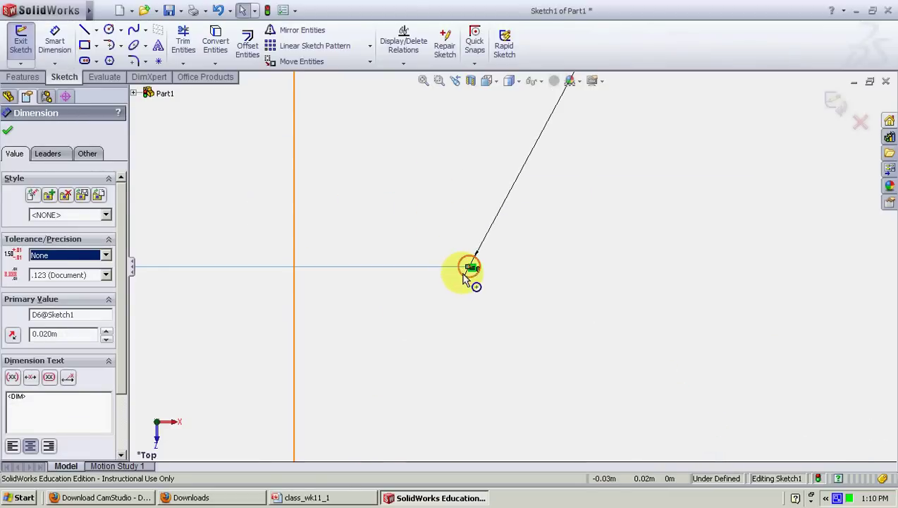
{"action": "left_click", "coordinate": [469, 268]}
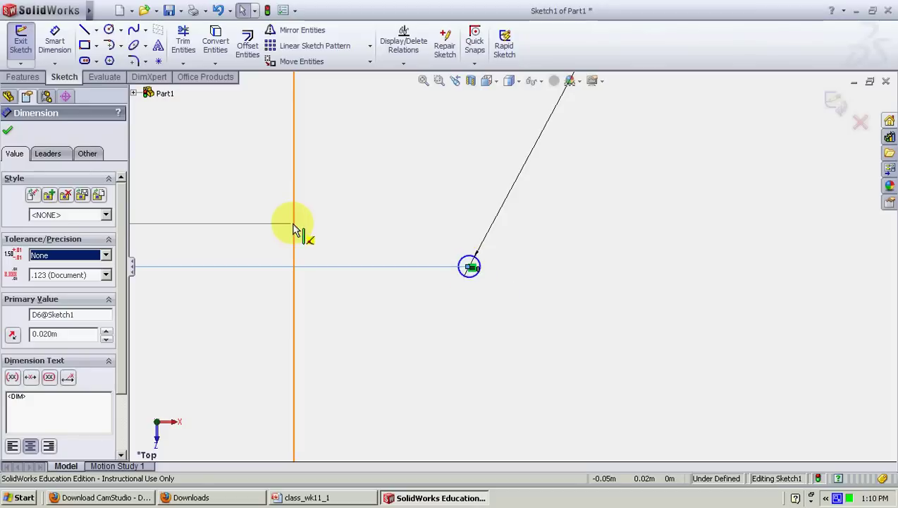
{"action": "key", "text": "Escape"}
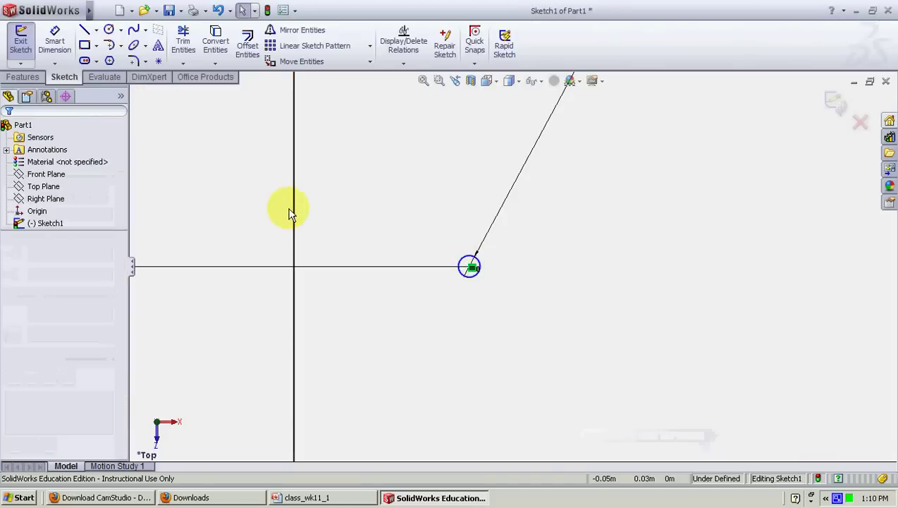
{"action": "left_click", "coordinate": [54, 40]}
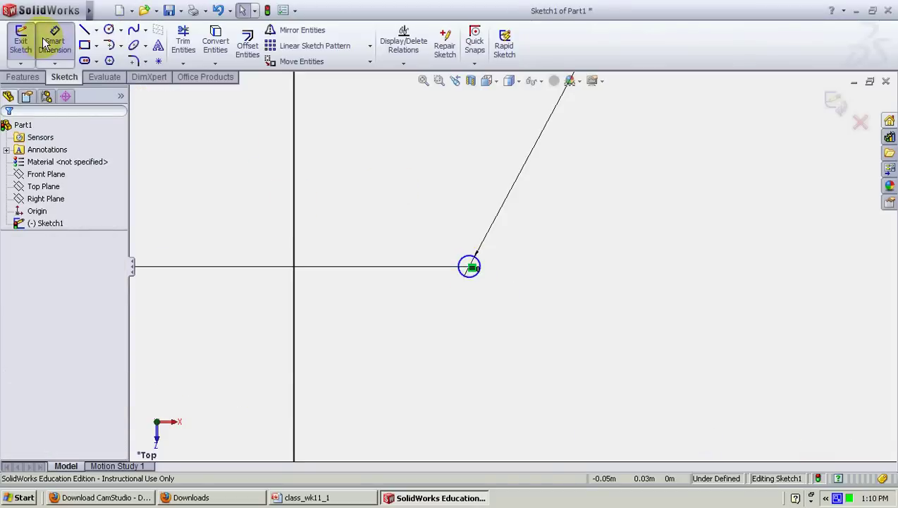
{"action": "left_click", "coordinate": [295, 181]}
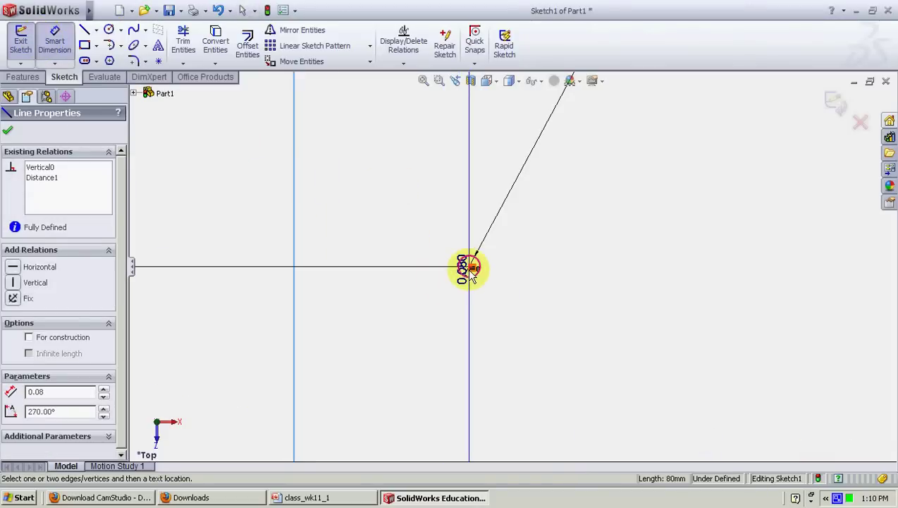
{"action": "key", "text": "Escape"}
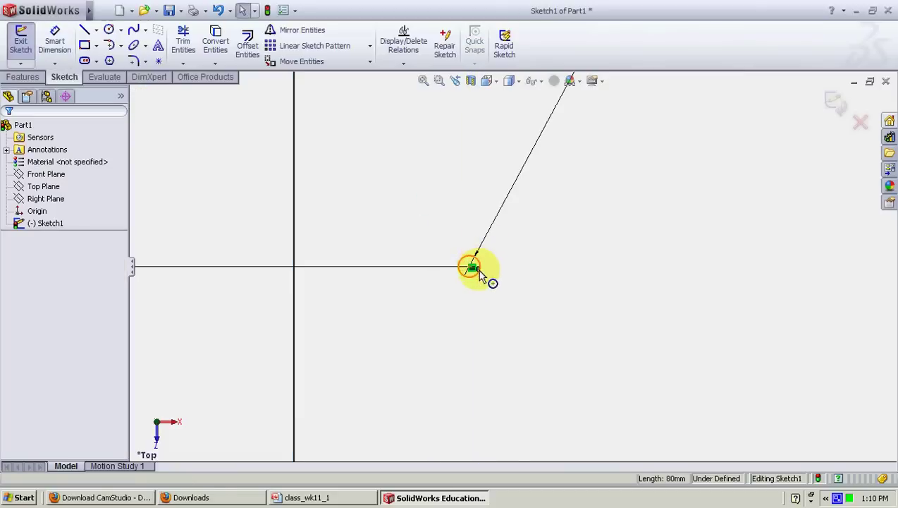
{"action": "left_click_drag", "start_coordinate": [478, 268], "coordinate": [517, 268]}
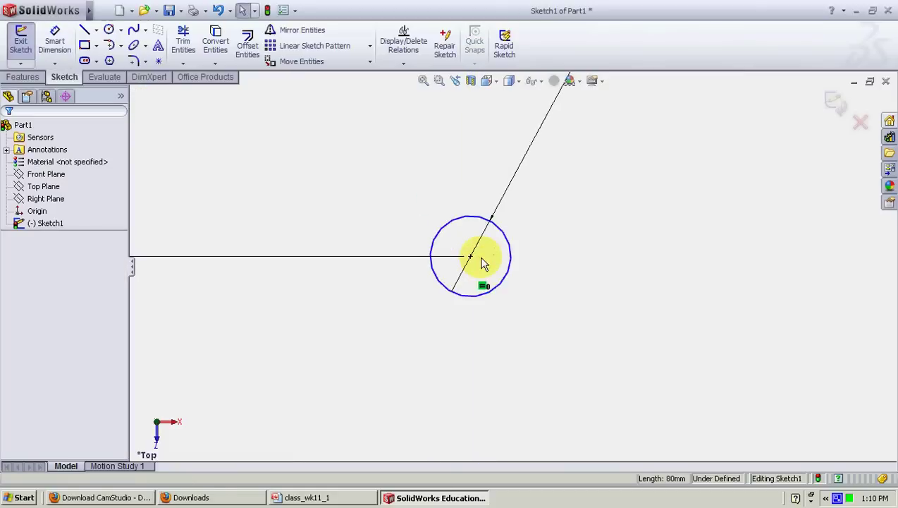
Dimension the upper-left circle's centre 0.020 from the block's left edge
{"action": "left_click", "coordinate": [56, 40]}
{"action": "left_click", "coordinate": [470, 258]}
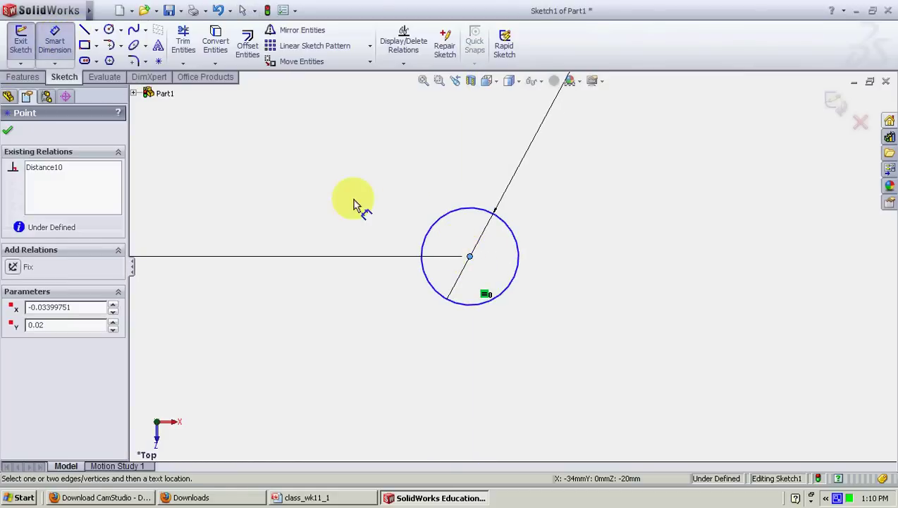
{"action": "key", "text": "z"}
{"action": "key", "text": "z"}
{"action": "key", "text": "z"}
{"action": "key", "text": "z"}
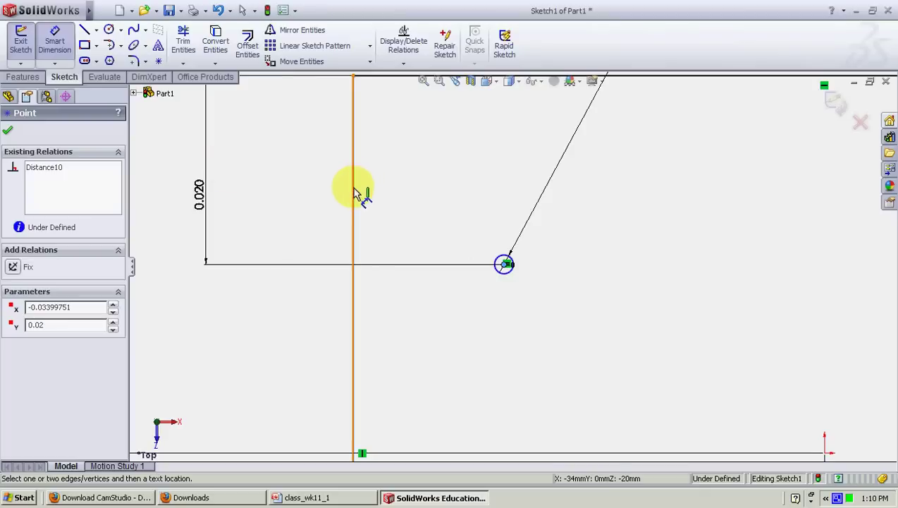
{"action": "left_click", "coordinate": [355, 194]}
{"action": "scroll", "coordinate": [522, 167], "scroll_direction": "up", "scroll_amount": 2}
{"action": "left_click", "coordinate": [466, 118]}
{"action": "type", "text": "0.02"}
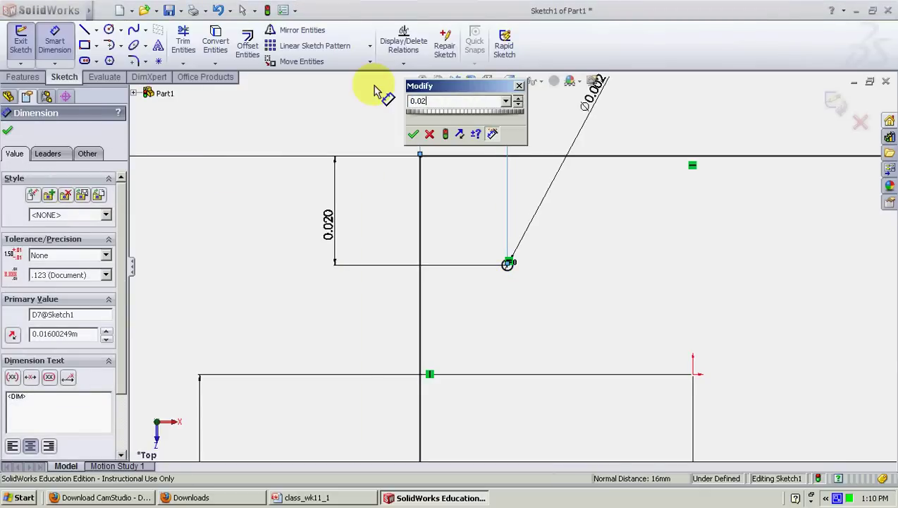
{"action": "key", "text": "Return"}
{"action": "key", "text": "z"}
{"action": "key", "text": "z"}
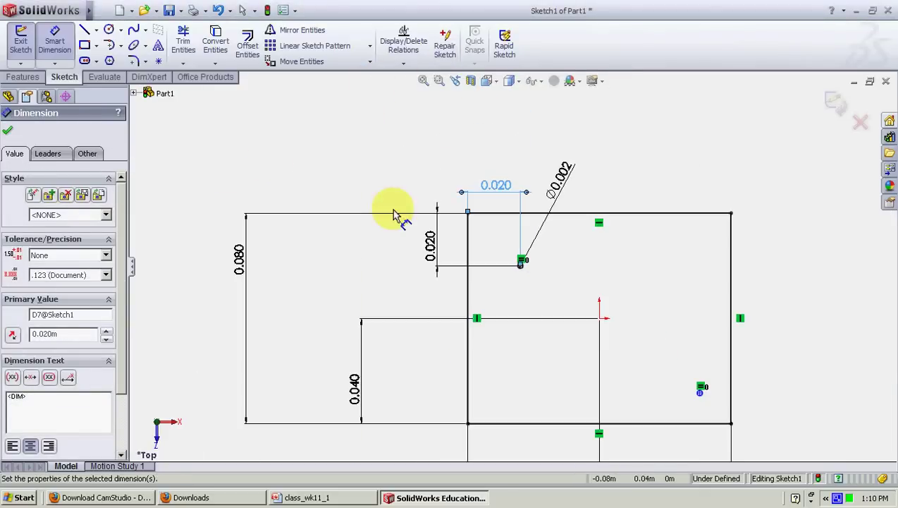
{"action": "scroll", "coordinate": [792, 438], "scroll_direction": "down", "scroll_amount": 2}
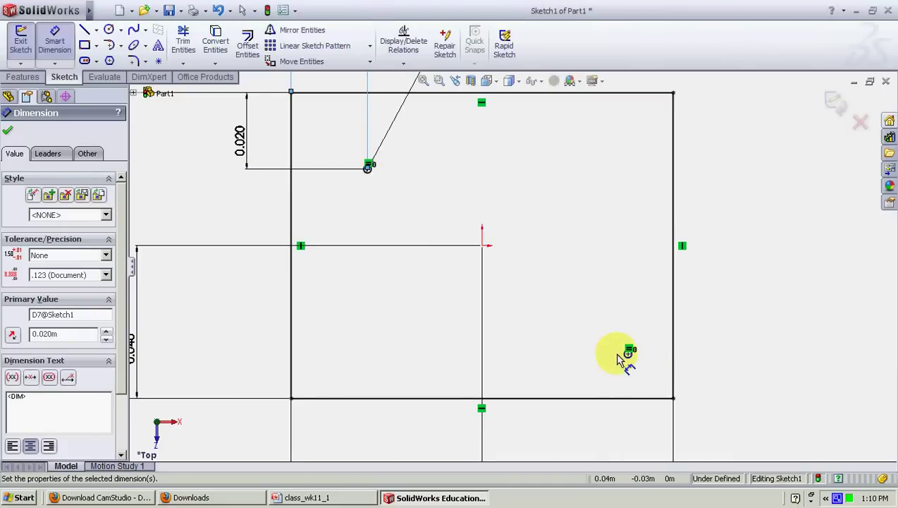
Dimension the lower-right circle's centre 0.020 from the block's right edge
{"action": "left_click", "coordinate": [629, 352]}
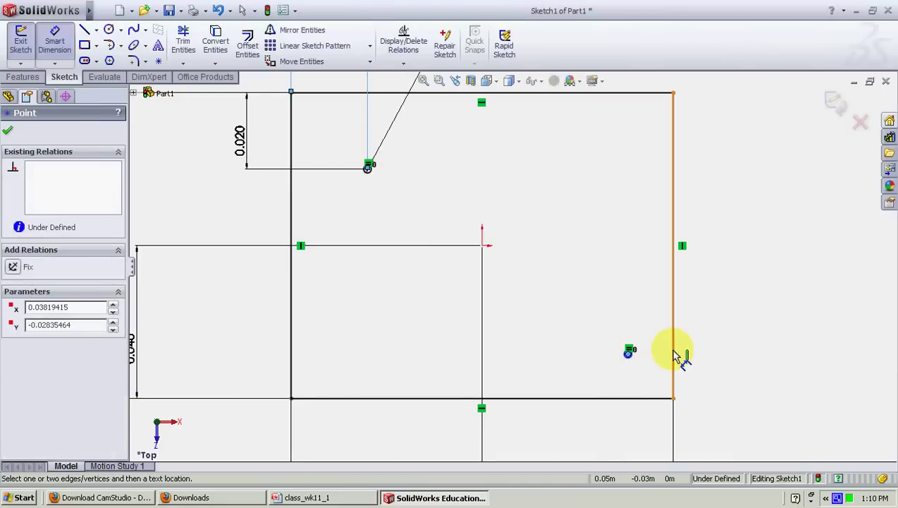
{"action": "left_click", "coordinate": [674, 357]}
{"action": "left_click", "coordinate": [717, 435]}
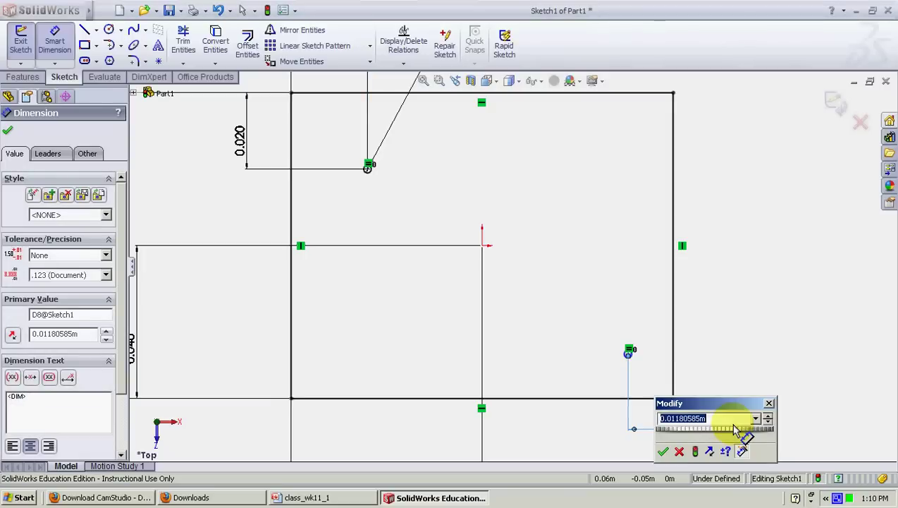
{"action": "type", "text": "0.02"}
{"action": "key", "text": "Return"}
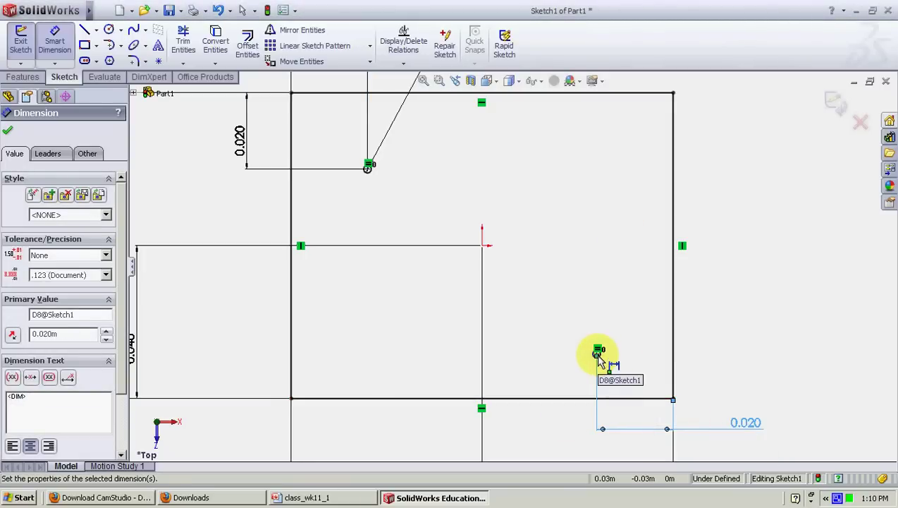
Retry dimensioning the lower-right circle to the right edge, dismissing the dimension error
{"action": "left_click", "coordinate": [597, 353]}
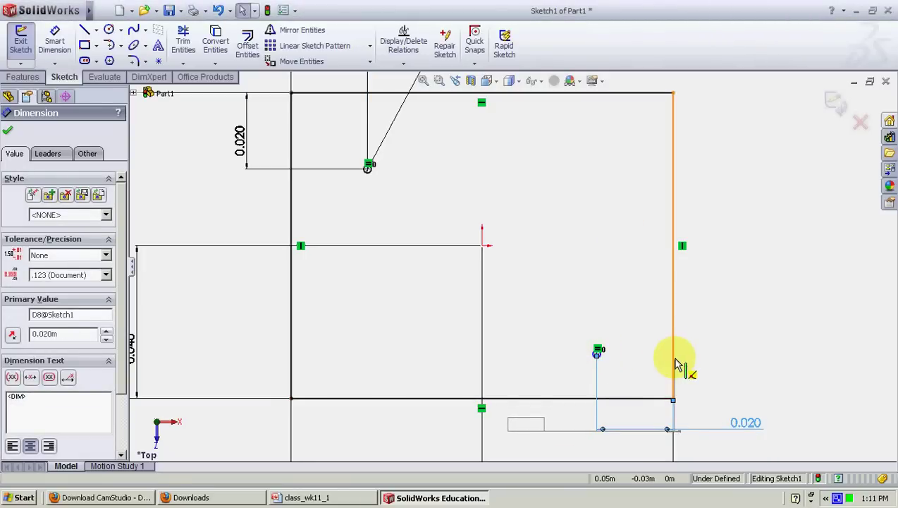
{"action": "left_click", "coordinate": [675, 364]}
{"action": "left_click", "coordinate": [676, 361]}
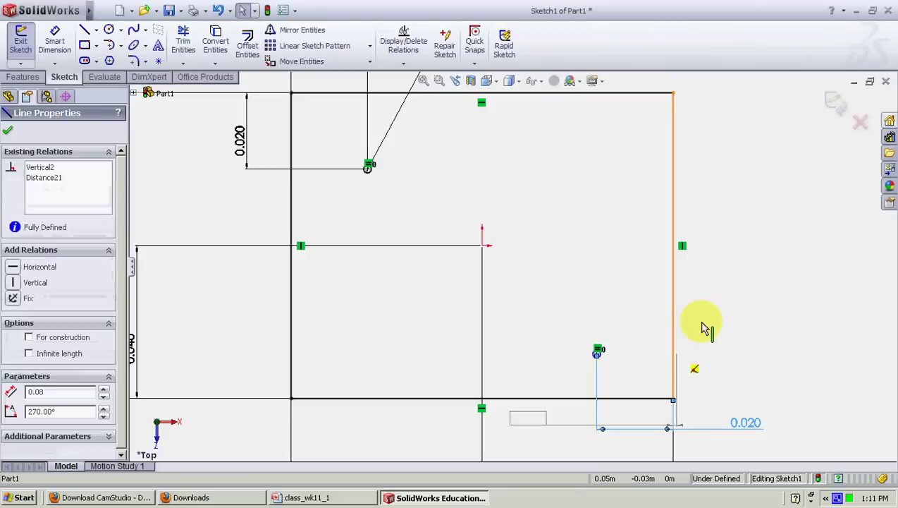
{"action": "key", "text": "Escape"}
{"action": "scroll", "coordinate": [626, 371], "scroll_direction": "down", "scroll_amount": 3}
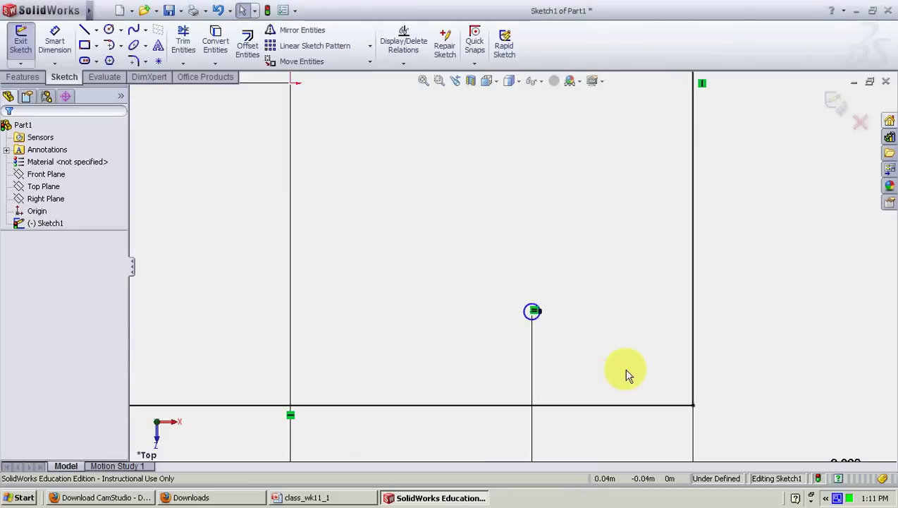
{"action": "left_click", "coordinate": [66, 44]}
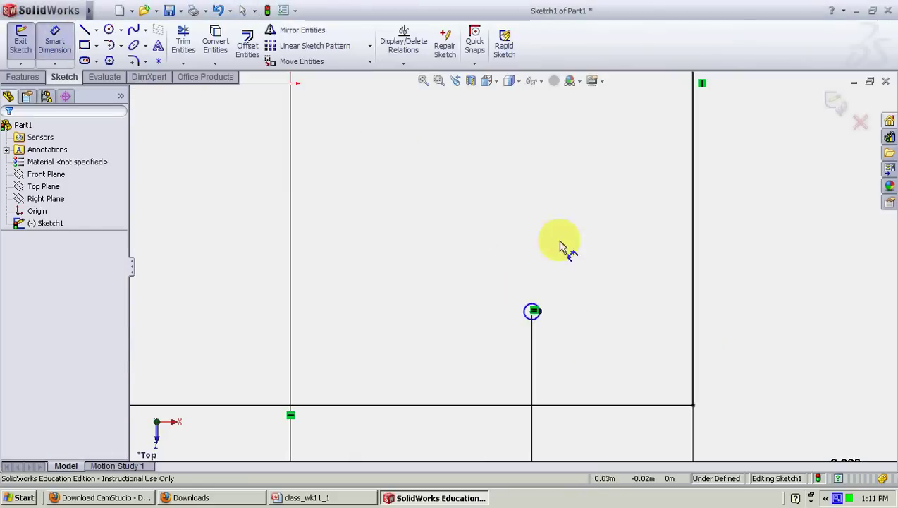
{"action": "left_click", "coordinate": [532, 311]}
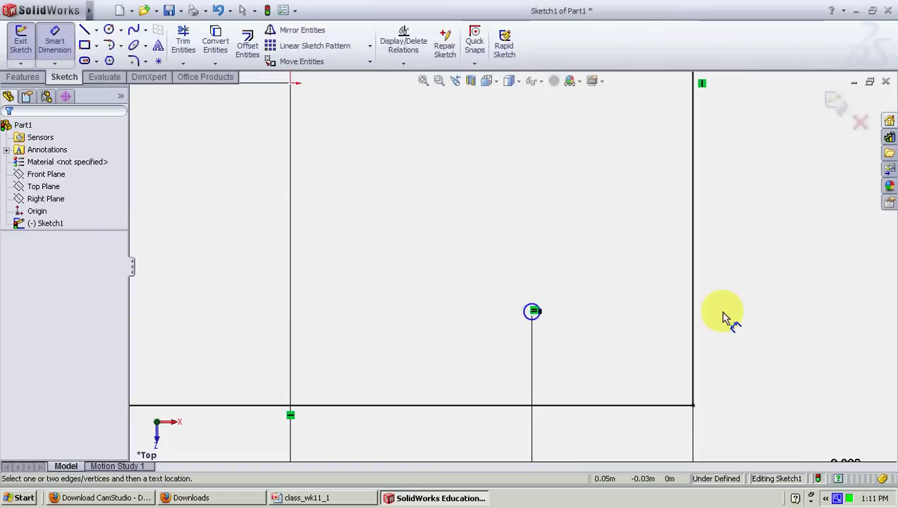
{"action": "left_click", "coordinate": [696, 314]}
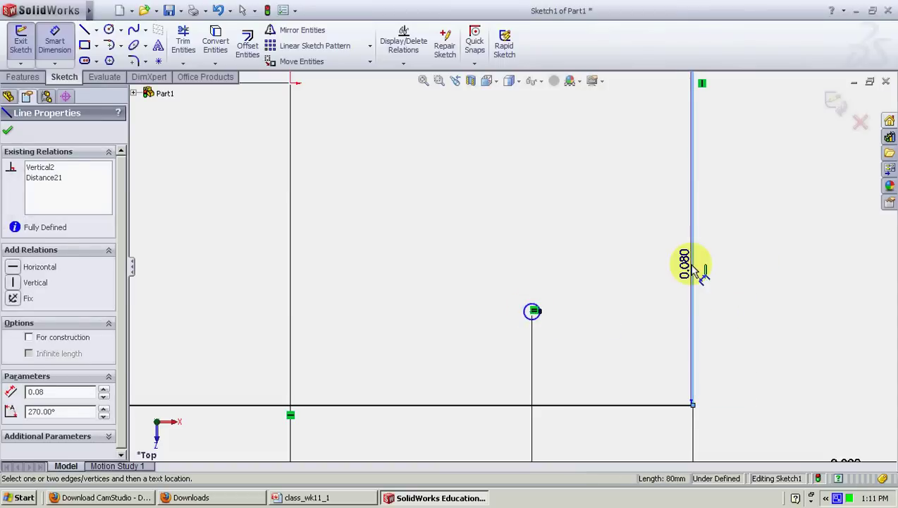
{"action": "key", "text": "Escape"}
Place a horizontal distance to the right edge, then discard it as over-defining
{"action": "left_click", "coordinate": [56, 43]}
{"action": "scroll", "coordinate": [578, 333], "scroll_direction": "down", "scroll_amount": 2}
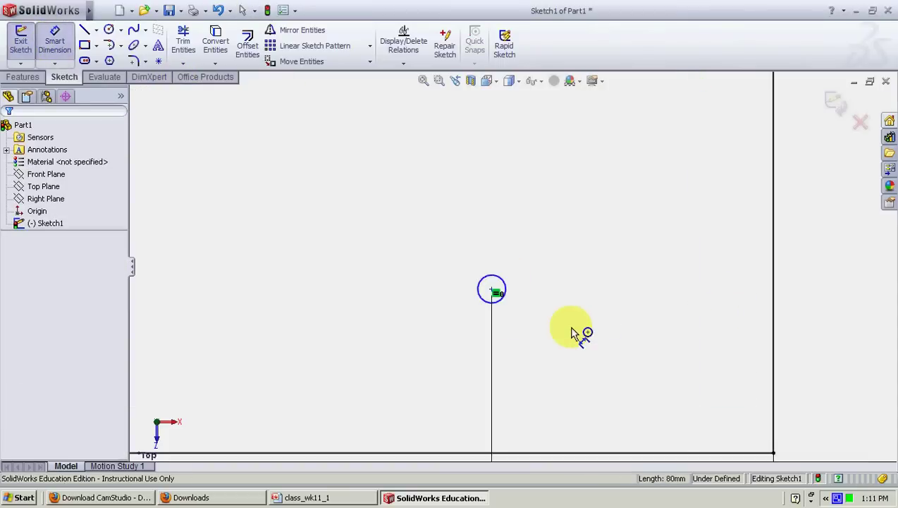
{"action": "left_click", "coordinate": [493, 290]}
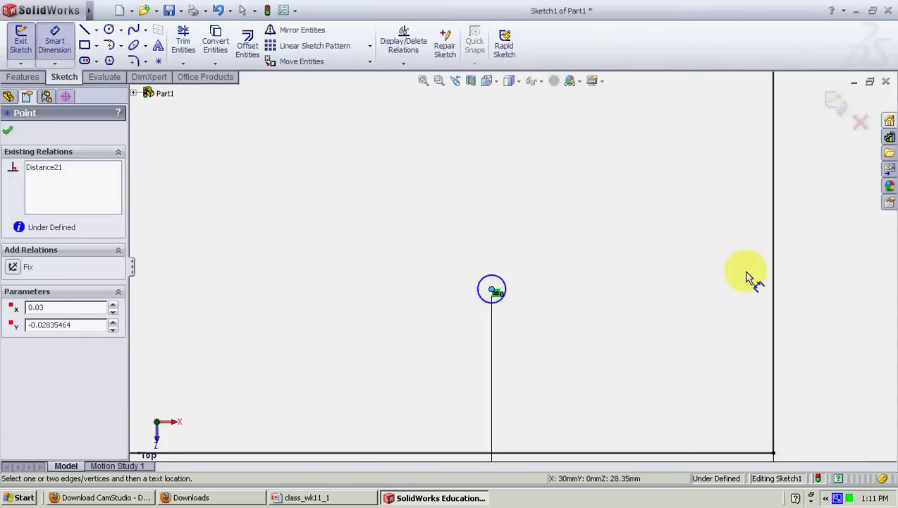
{"action": "left_click", "coordinate": [773, 277]}
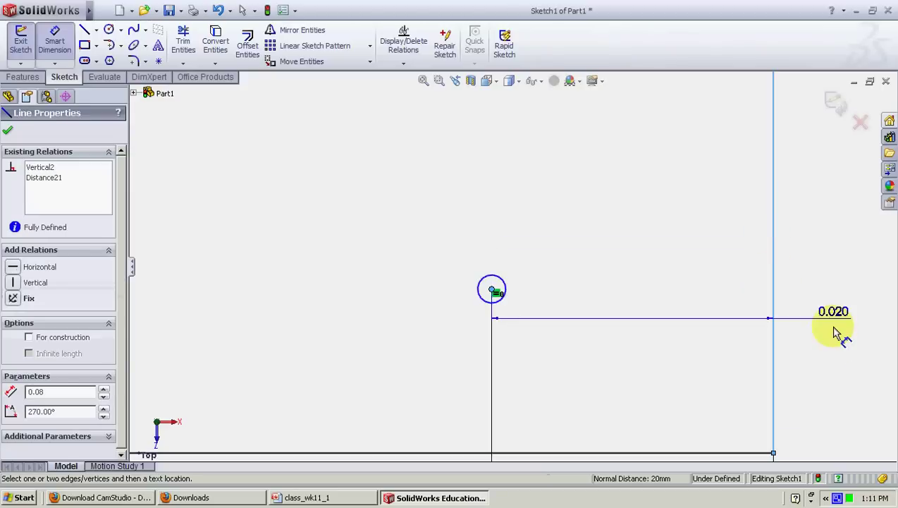
{"action": "left_click", "coordinate": [836, 352]}
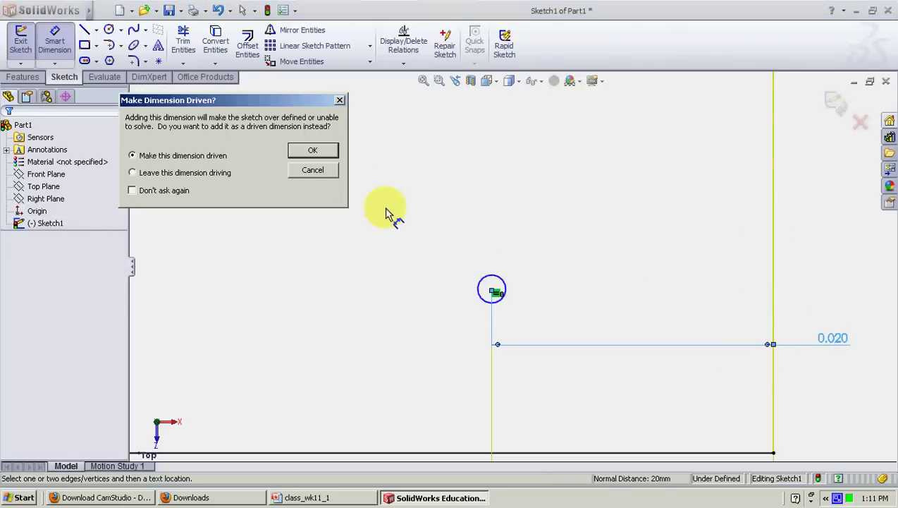
{"action": "left_click", "coordinate": [313, 170]}
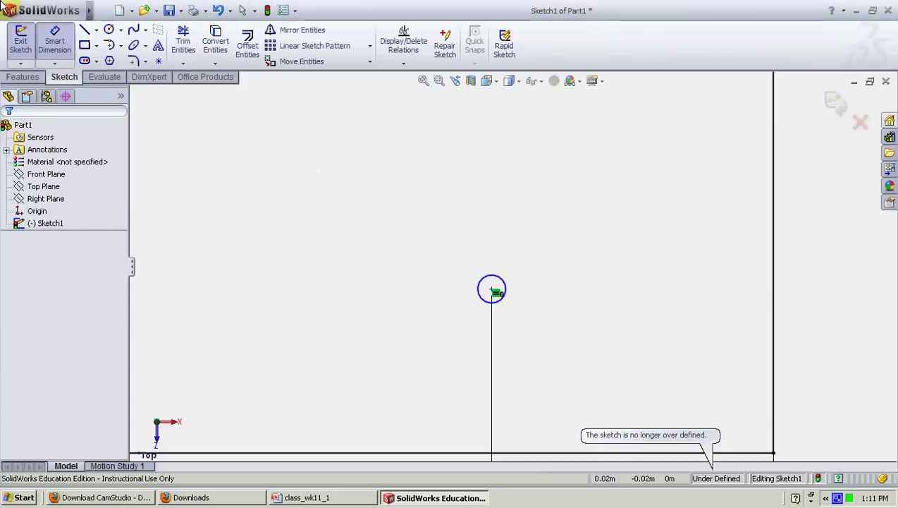
Set the lower-right circle's centre 0.020 above the rectangle's bottom edge
{"action": "left_click", "coordinate": [493, 291]}
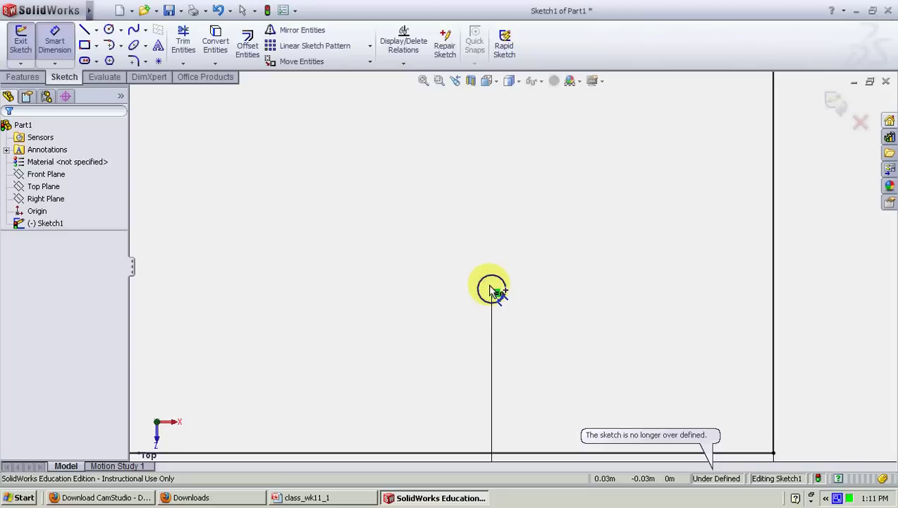
{"action": "left_click", "coordinate": [549, 453]}
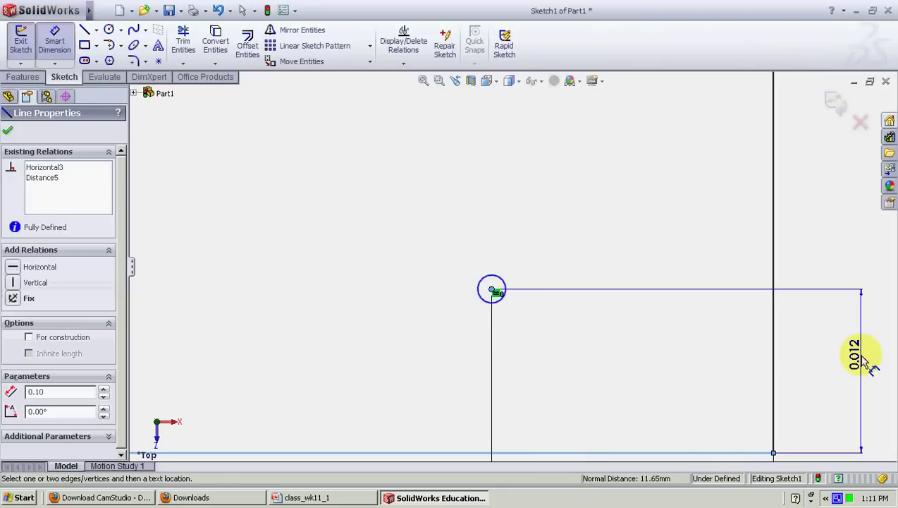
{"action": "left_click", "coordinate": [816, 349]}
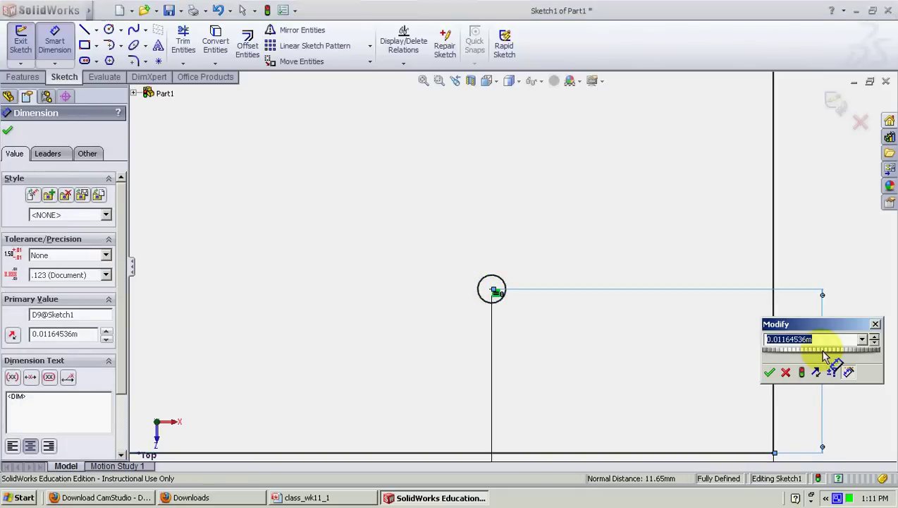
{"action": "type", "text": "0.02"}
{"action": "key", "text": "Return"}
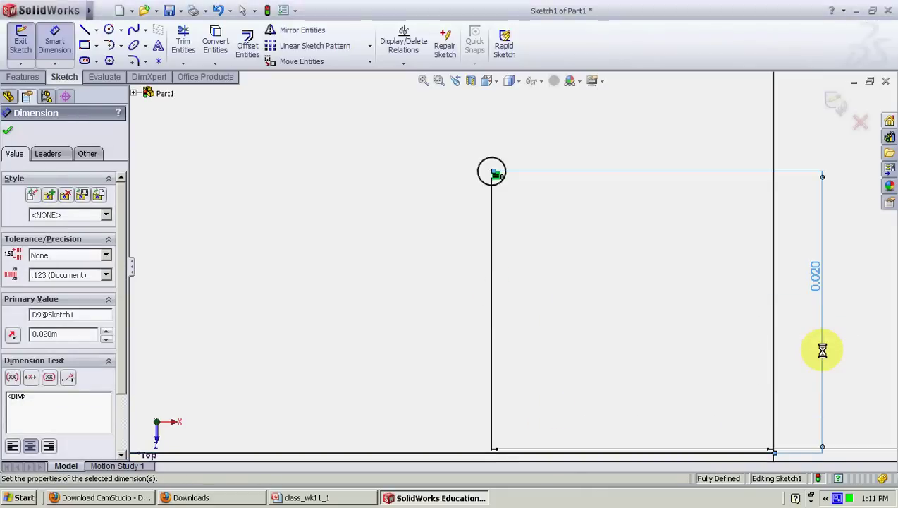
Exit Sketch1, zoom to fit, and switch to the Isometric view
{"action": "left_click", "coordinate": [22, 46]}
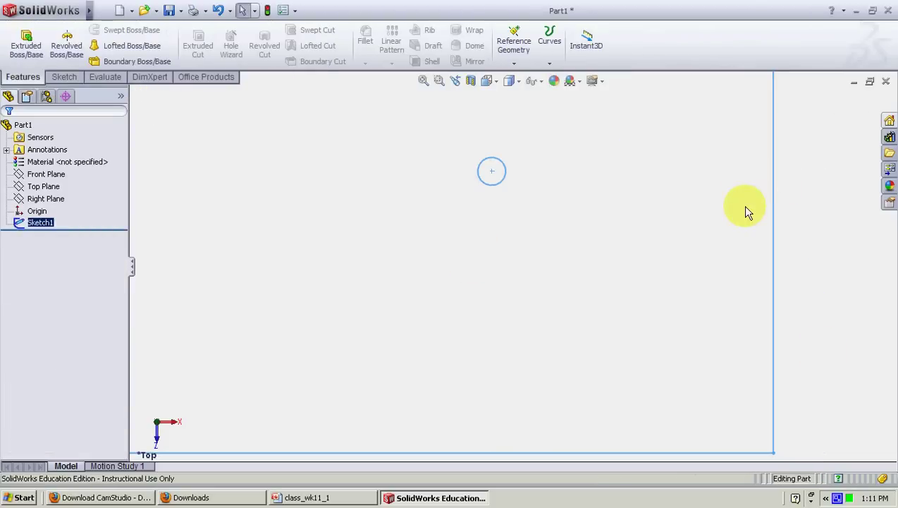
{"action": "key", "text": "f"}
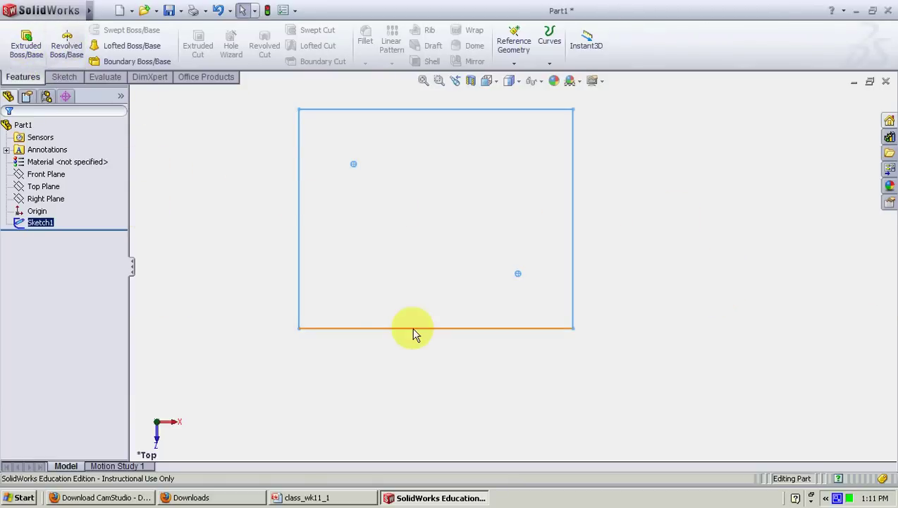
{"action": "left_click", "coordinate": [498, 84]}
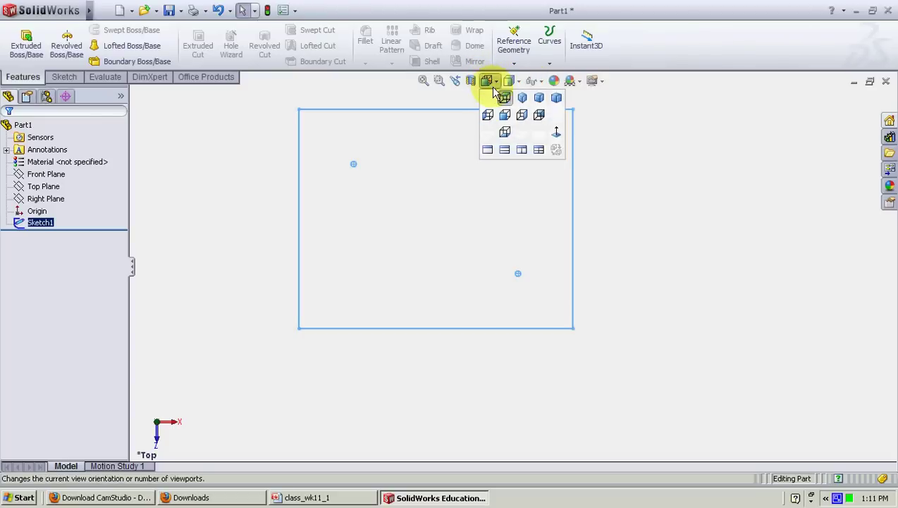
{"action": "left_click", "coordinate": [523, 102]}
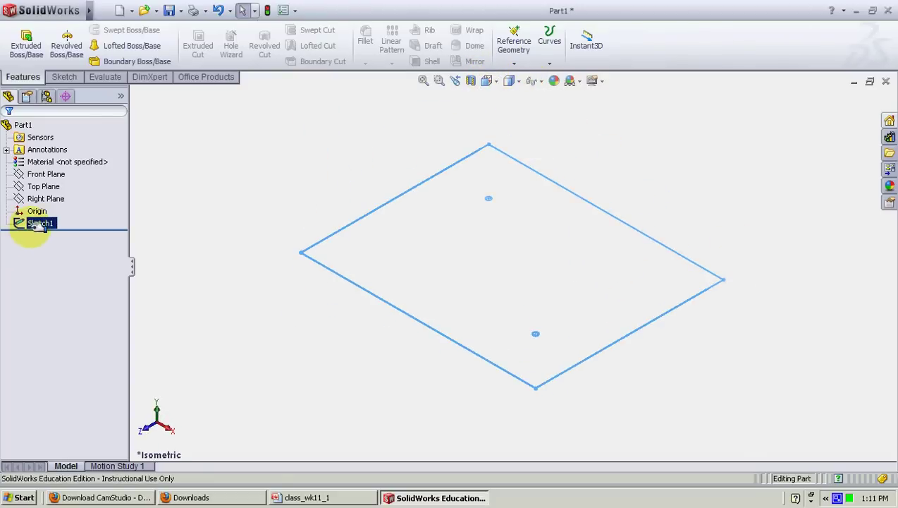
Start an Extruded Boss/Base, reversed downward, with depth 0.05 m
{"action": "left_click", "coordinate": [15, 55]}
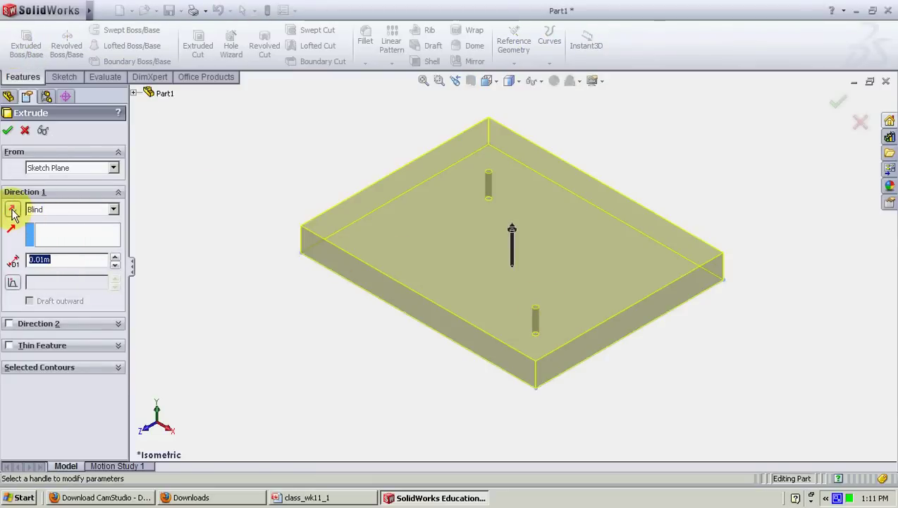
{"action": "left_click", "coordinate": [13, 210]}
{"action": "left_click", "coordinate": [115, 259]}
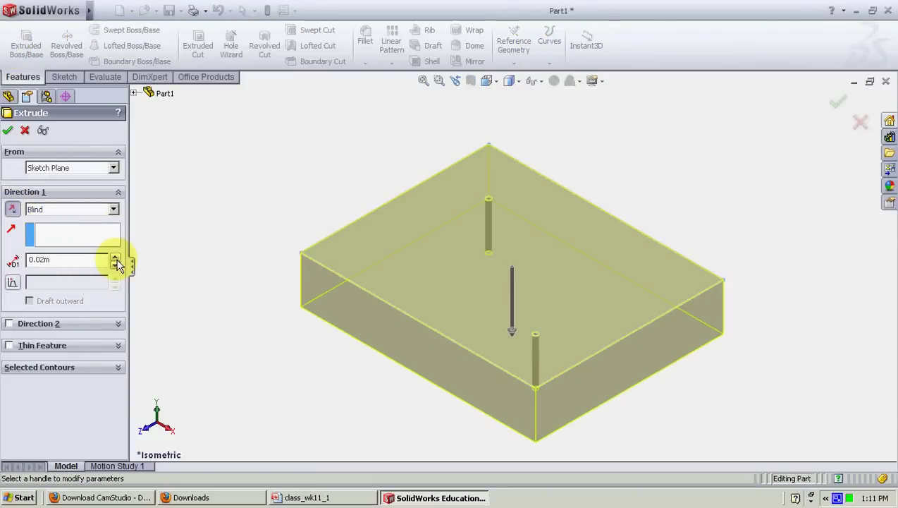
{"action": "left_click", "coordinate": [115, 258]}
{"action": "left_click", "coordinate": [115, 258]}
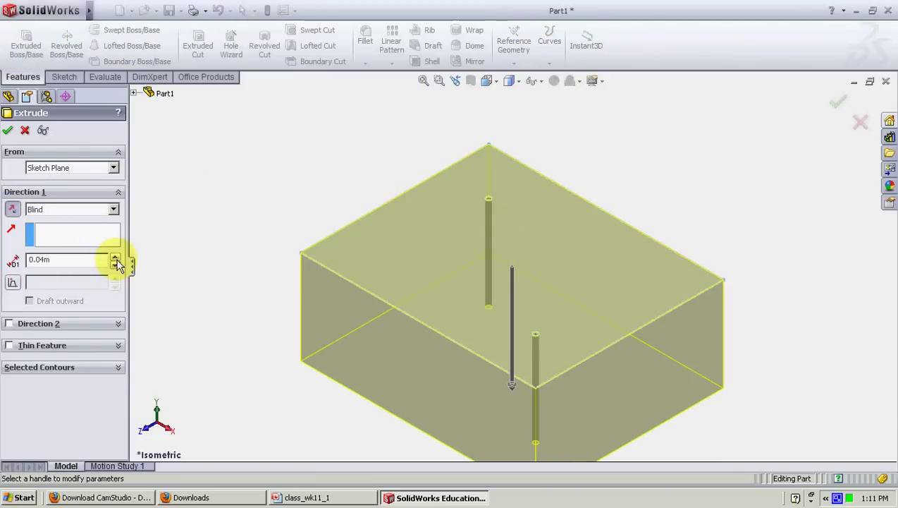
{"action": "left_click", "coordinate": [115, 258]}
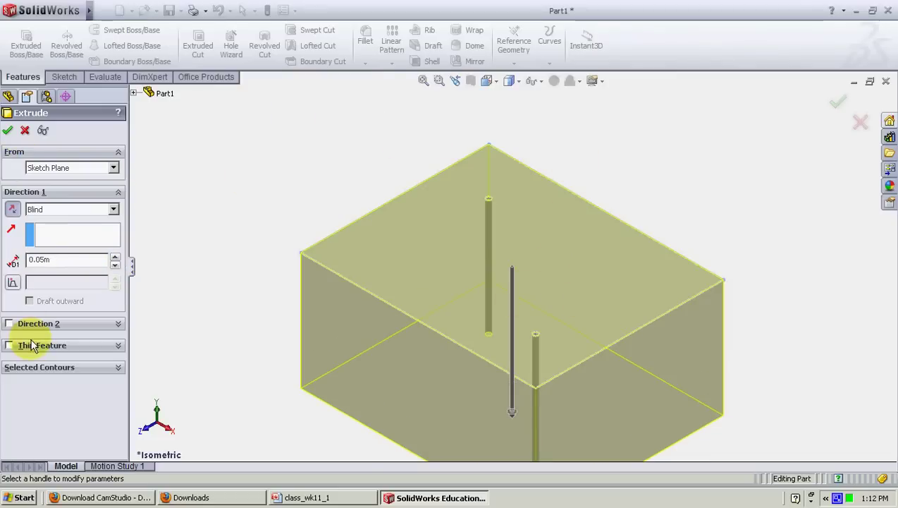
Select the rectangle region and both circle contours, then confirm Extrude1
{"action": "left_click", "coordinate": [32, 367]}
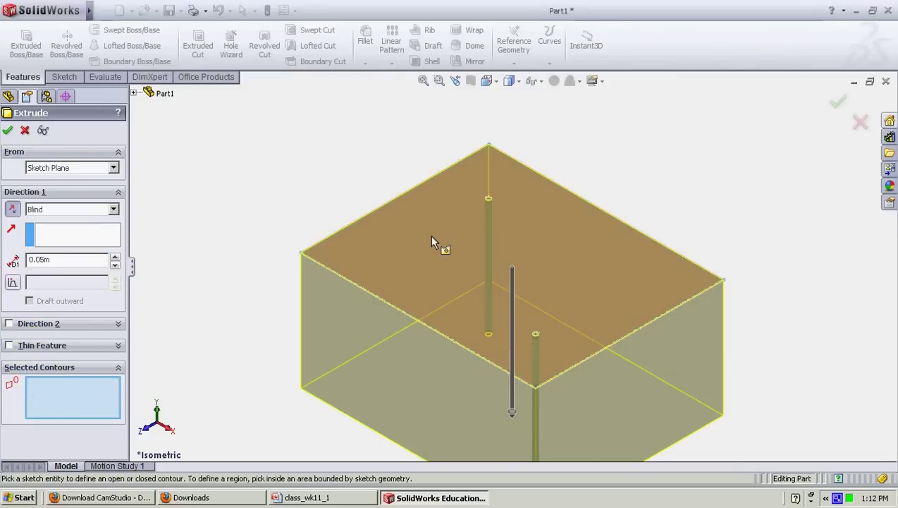
{"action": "left_click", "coordinate": [431, 236]}
{"action": "scroll", "coordinate": [488, 212], "scroll_direction": "down", "scroll_amount": 3}
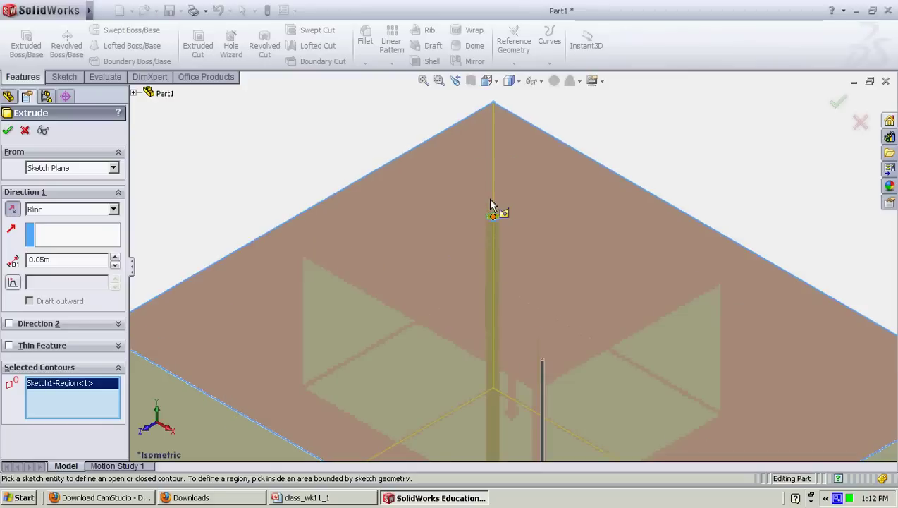
{"action": "left_click", "coordinate": [485, 217]}
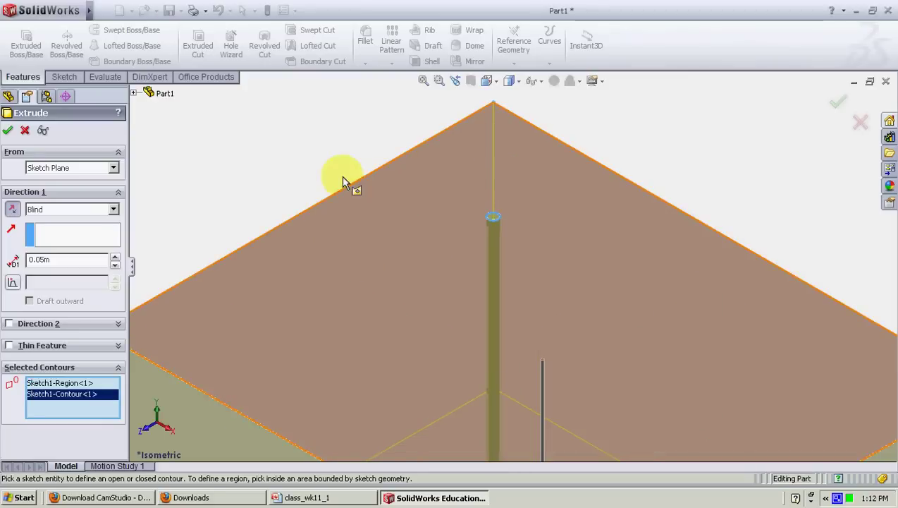
{"action": "scroll", "coordinate": [367, 177], "scroll_direction": "up", "scroll_amount": 2}
{"action": "scroll", "coordinate": [570, 284], "scroll_direction": "down", "scroll_amount": 1}
{"action": "scroll", "coordinate": [570, 283], "scroll_direction": "up", "scroll_amount": 2}
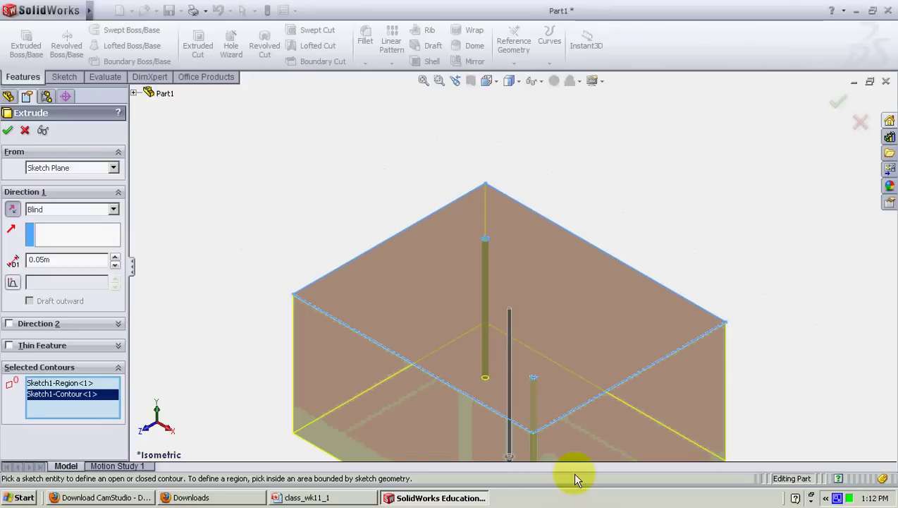
{"action": "scroll", "coordinate": [536, 384], "scroll_direction": "down", "scroll_amount": 1}
{"action": "scroll", "coordinate": [545, 384], "scroll_direction": "down", "scroll_amount": 3}
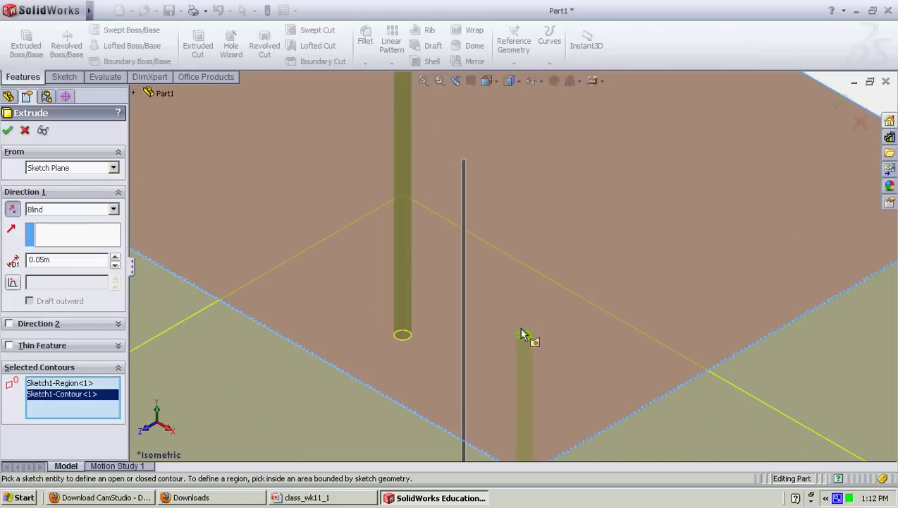
{"action": "left_click", "coordinate": [520, 339]}
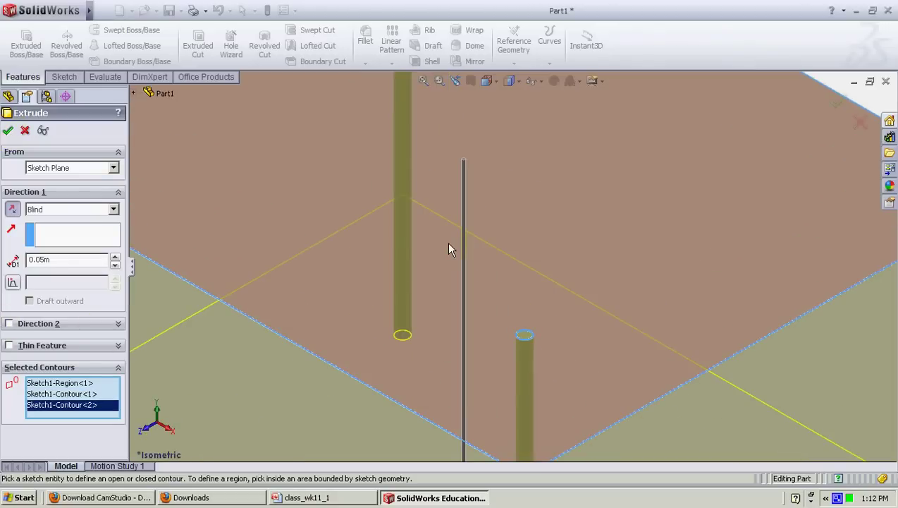
{"action": "key", "text": "Return"}
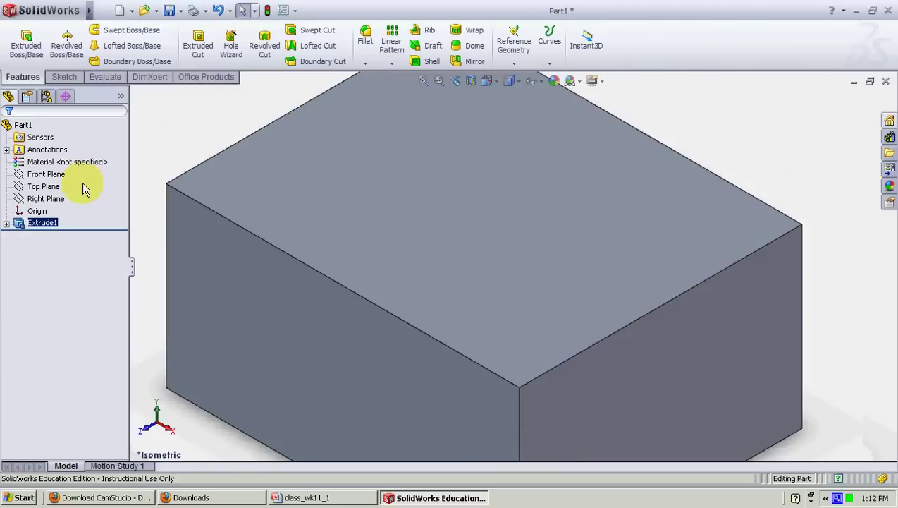
Start a second extrusion reusing Sketch1 from under Extrude1
{"action": "left_click", "coordinate": [7, 223]}
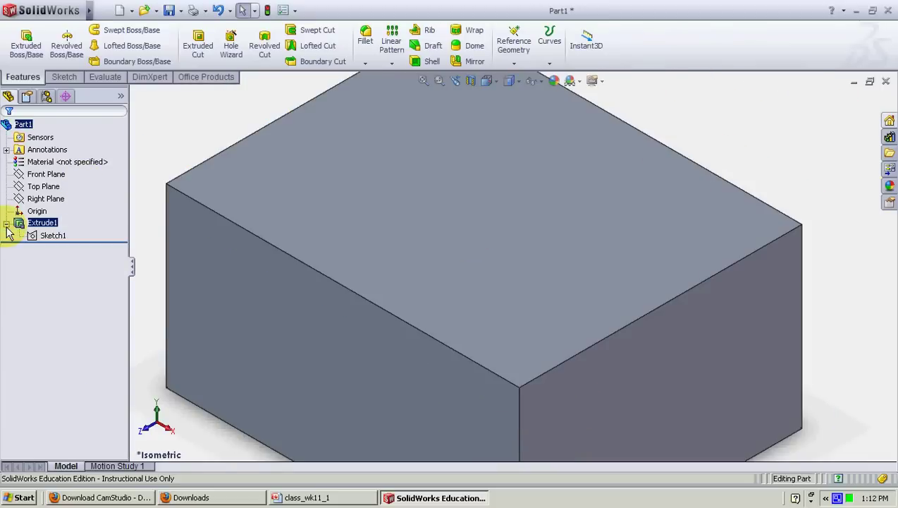
{"action": "left_click", "coordinate": [56, 235]}
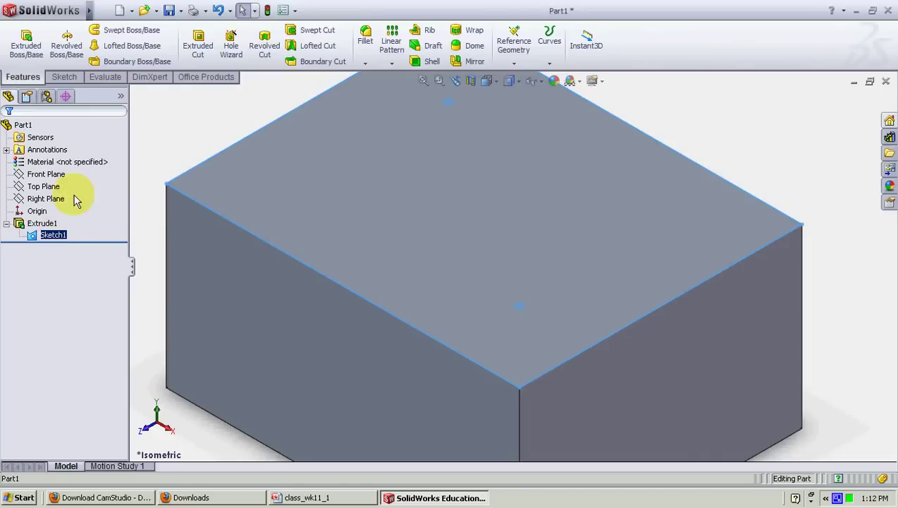
{"action": "left_click", "coordinate": [26, 44]}
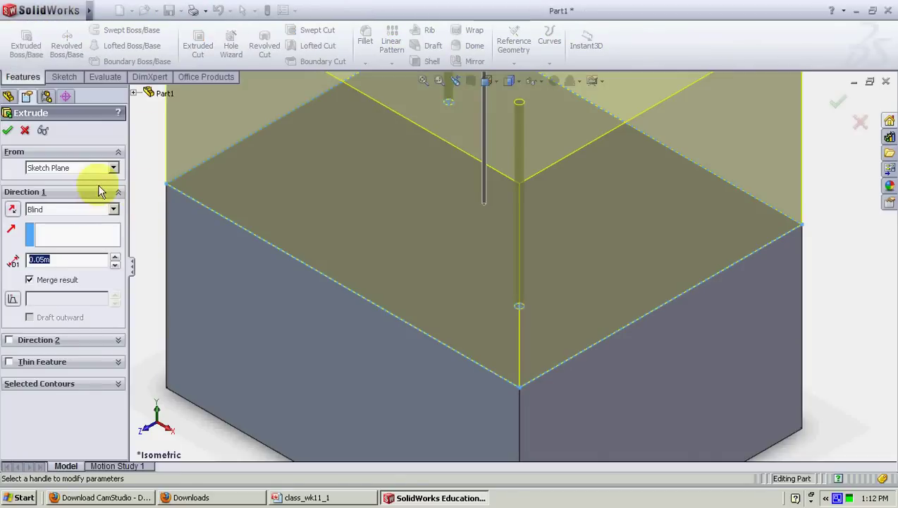
Select both small sketch circles as the contours for the extrusion
{"action": "scroll", "coordinate": [563, 297], "scroll_direction": "up", "scroll_amount": 3}
{"action": "scroll", "coordinate": [584, 247], "scroll_direction": "down", "scroll_amount": 2}
{"action": "scroll", "coordinate": [583, 247], "scroll_direction": "up", "scroll_amount": 2}
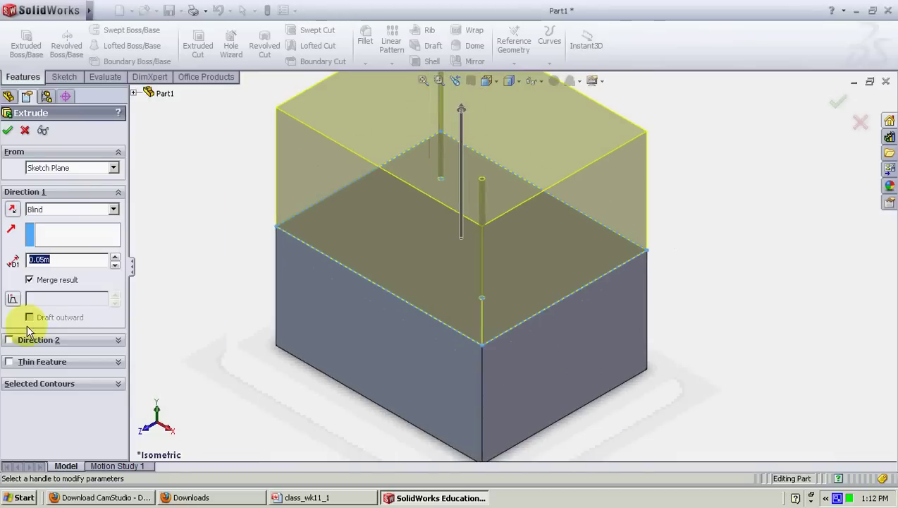
{"action": "left_click", "coordinate": [19, 383]}
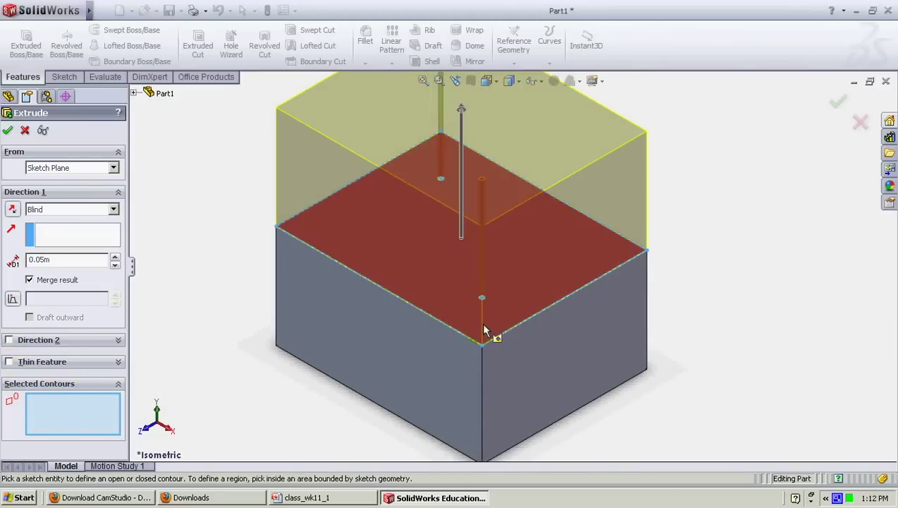
{"action": "scroll", "coordinate": [482, 297], "scroll_direction": "down", "scroll_amount": 2}
{"action": "scroll", "coordinate": [527, 304], "scroll_direction": "down", "scroll_amount": 2}
{"action": "scroll", "coordinate": [483, 297], "scroll_direction": "down", "scroll_amount": 2}
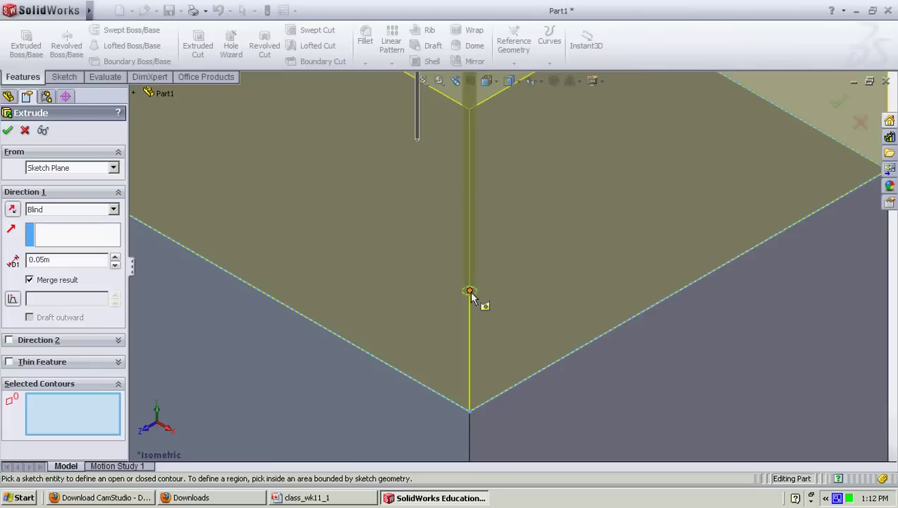
{"action": "scroll", "coordinate": [608, 308], "scroll_direction": "up", "scroll_amount": 1}
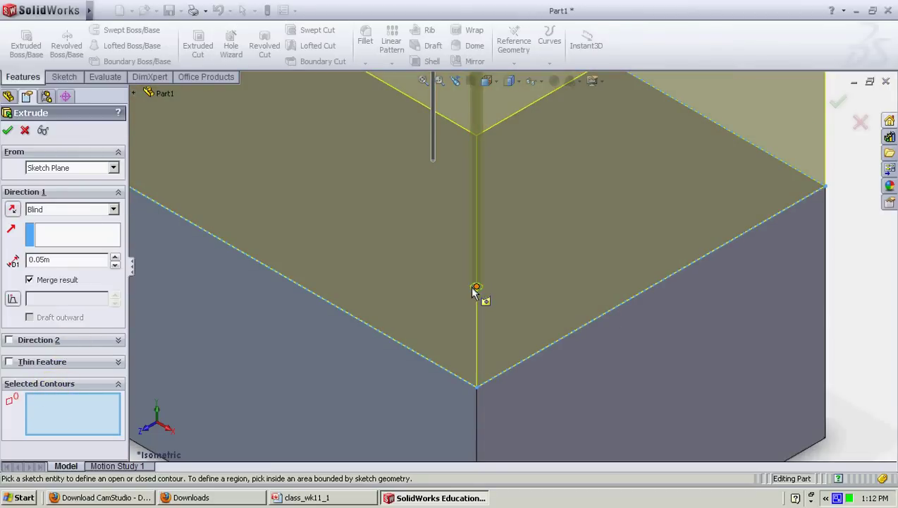
{"action": "left_click", "coordinate": [472, 287]}
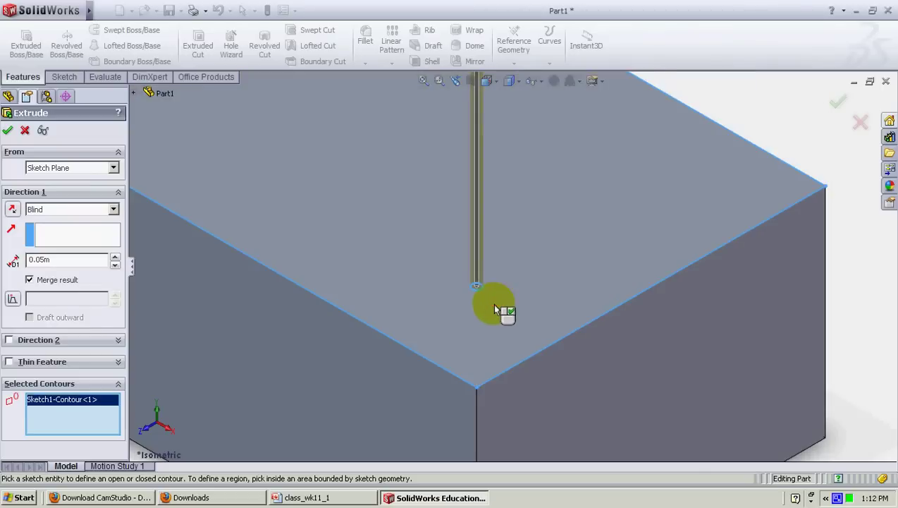
{"action": "scroll", "coordinate": [498, 303], "scroll_direction": "up", "scroll_amount": 3}
{"action": "scroll", "coordinate": [461, 170], "scroll_direction": "down", "scroll_amount": 2}
{"action": "scroll", "coordinate": [482, 183], "scroll_direction": "down", "scroll_amount": 2}
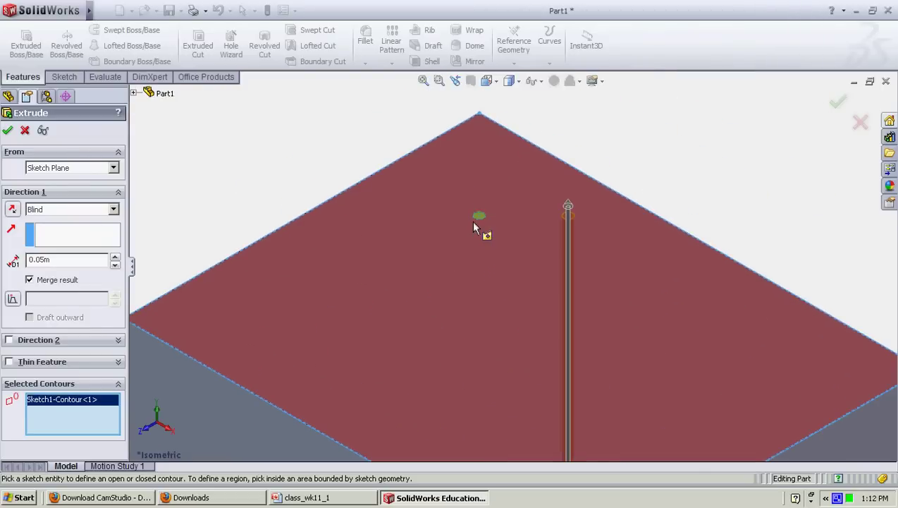
{"action": "scroll", "coordinate": [473, 221], "scroll_direction": "down", "scroll_amount": 2}
{"action": "left_click", "coordinate": [477, 220]}
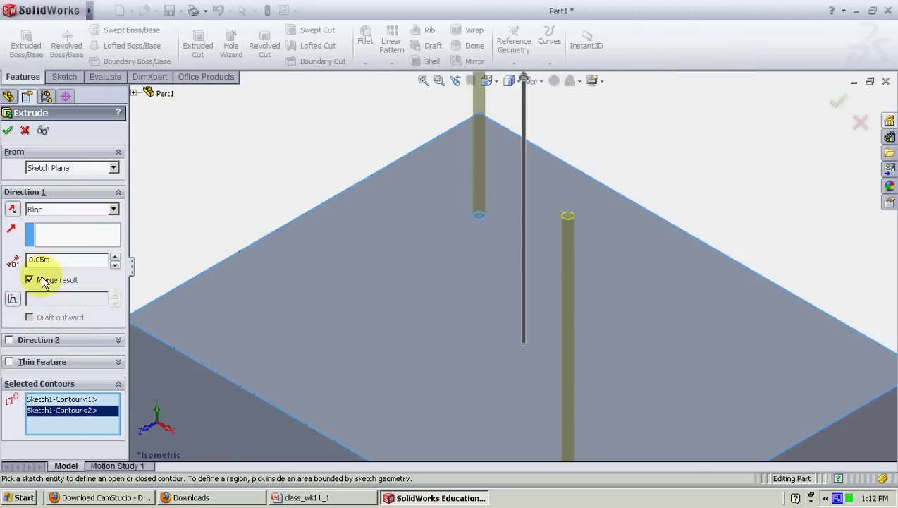
Set the Blind depth to 0.005 m and accept to create Extrude2
{"action": "left_click", "coordinate": [115, 265]}
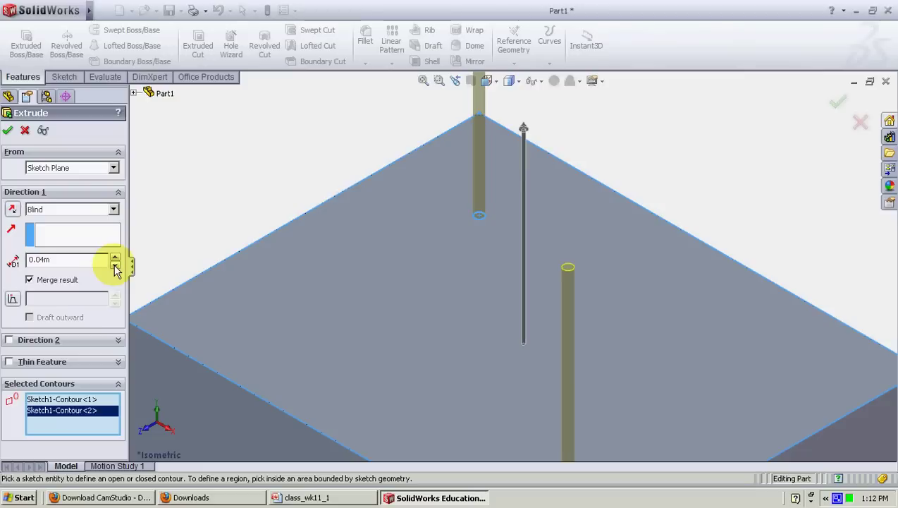
{"action": "left_click", "coordinate": [115, 266]}
{"action": "left_click", "coordinate": [115, 265]}
{"action": "left_click_drag", "start_coordinate": [71, 264], "coordinate": [13, 261]}
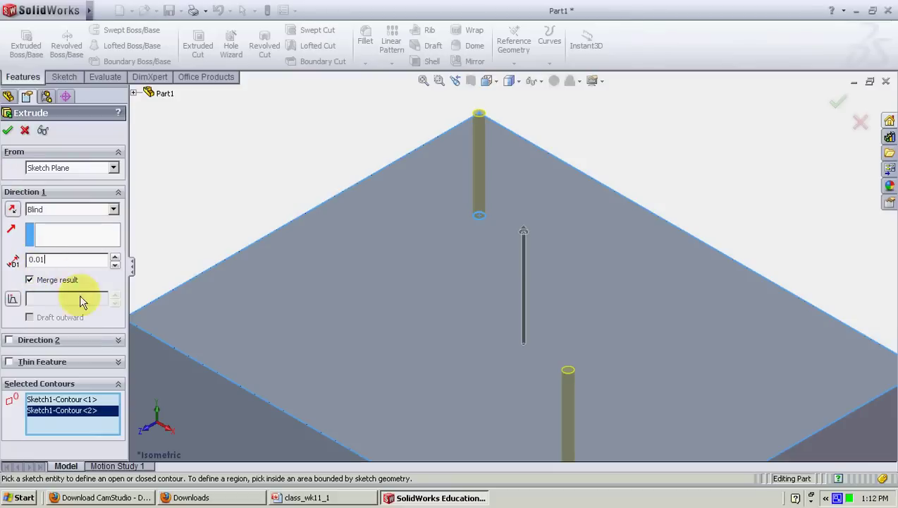
{"action": "key", "text": "BackSpace"}
{"action": "type", "text": "05"}
{"action": "key", "text": "Return"}
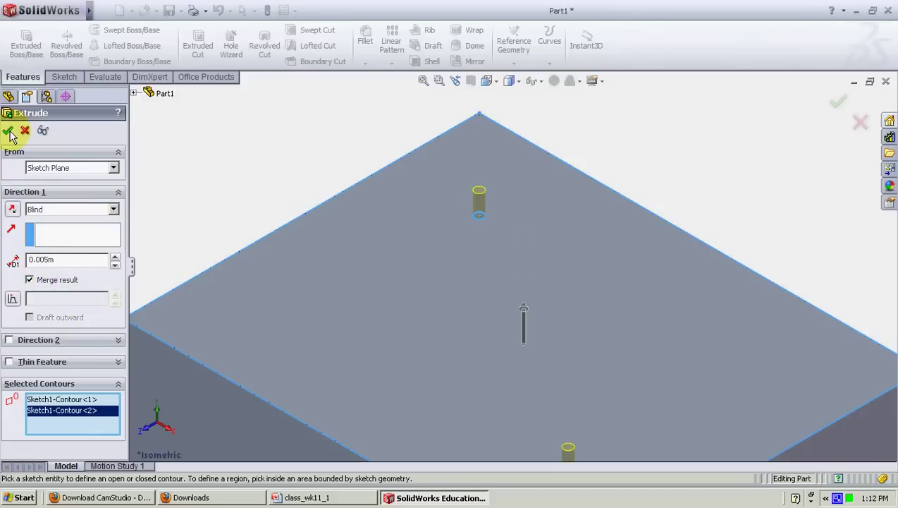
{"action": "key", "text": "Return"}
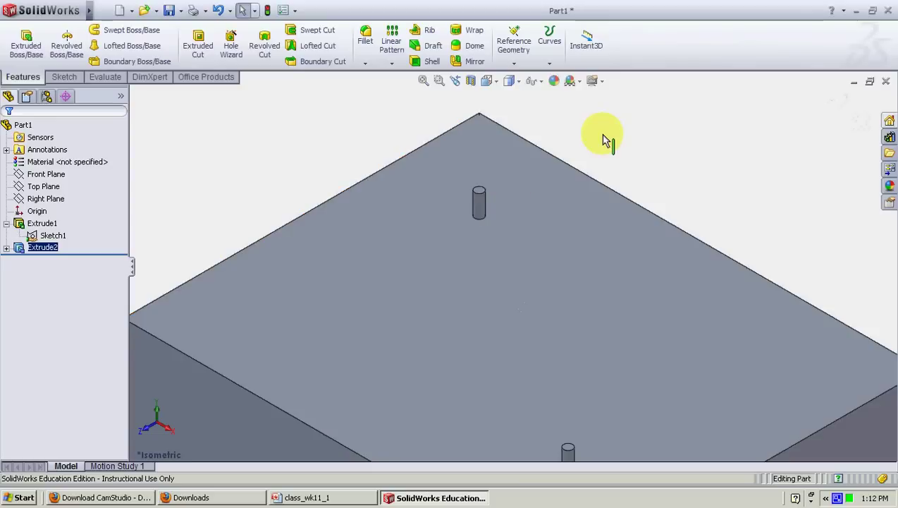
{"action": "key", "text": "z"}
{"action": "key", "text": "z"}
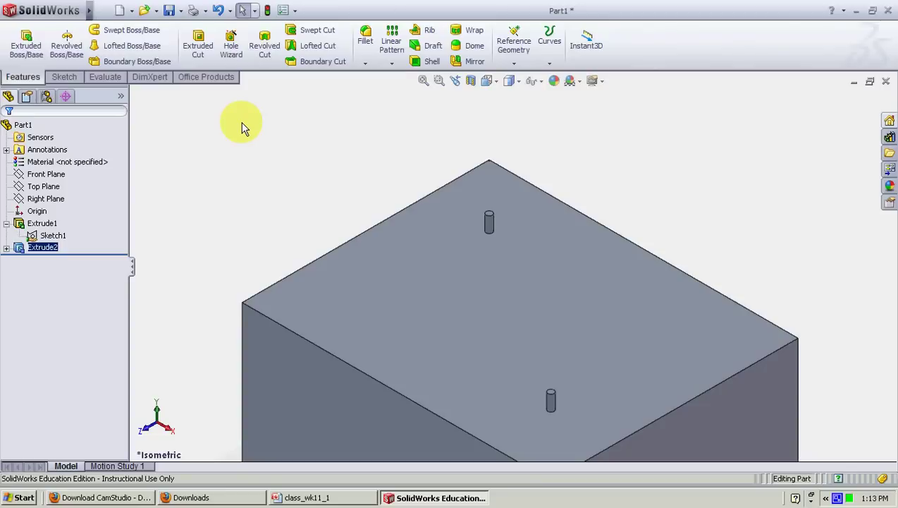
Add Chamfer1 to one pin's top edge with 0.0005 m distance at 45°
{"action": "left_click", "coordinate": [366, 64]}
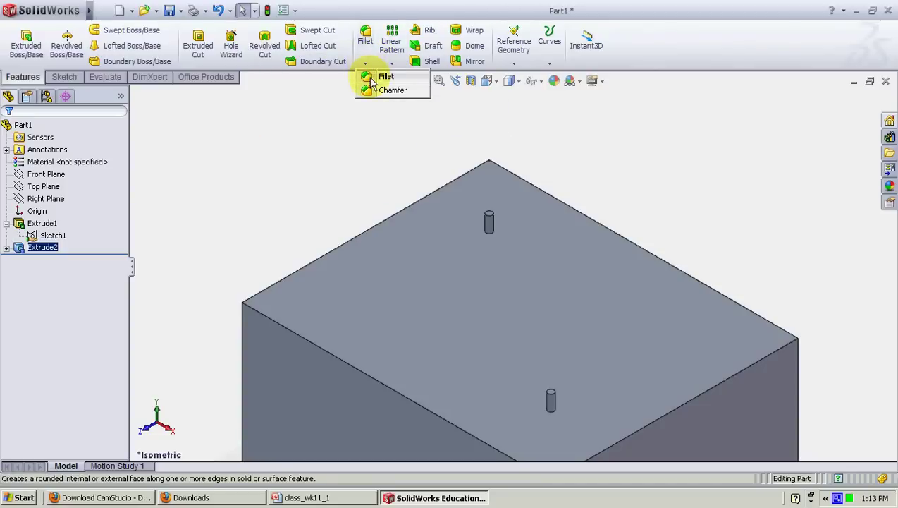
{"action": "left_click", "coordinate": [388, 90]}
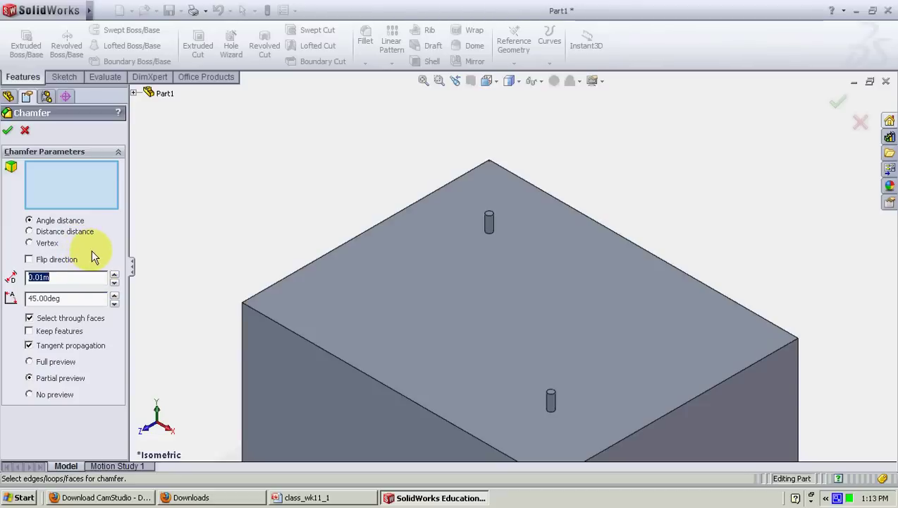
{"action": "type", "text": "0.001"}
{"action": "left_click", "coordinate": [7, 129]}
{"action": "scroll", "coordinate": [491, 245], "scroll_direction": "down", "scroll_amount": 3}
{"action": "scroll", "coordinate": [430, 224], "scroll_direction": "down", "scroll_amount": 3}
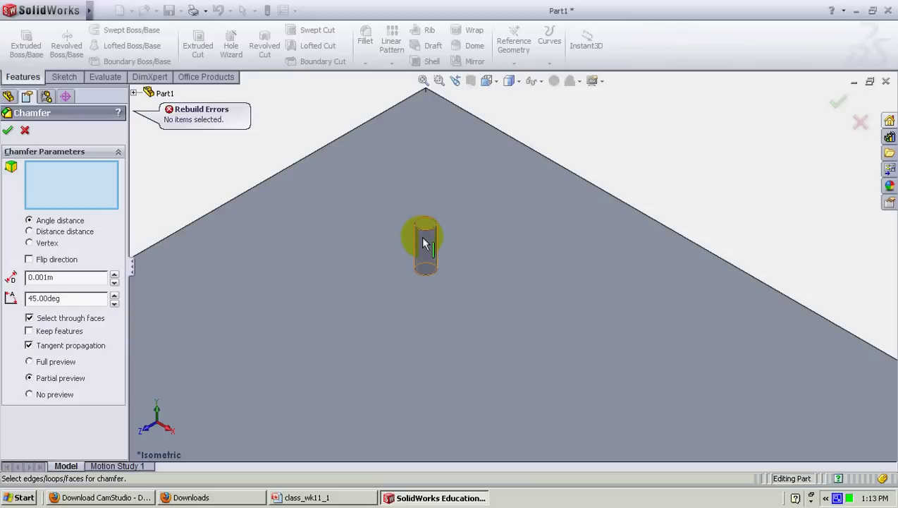
{"action": "left_click", "coordinate": [426, 227]}
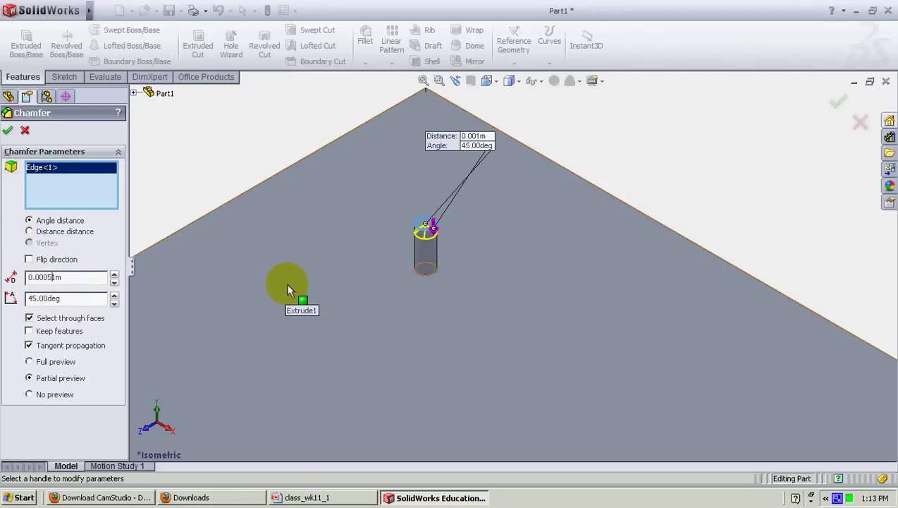
{"action": "left_click", "coordinate": [7, 132]}
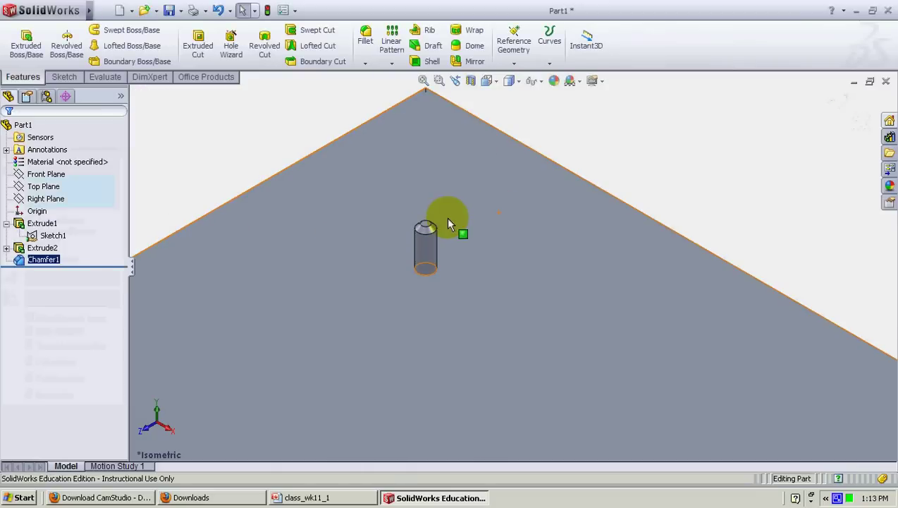
{"action": "scroll", "coordinate": [436, 248], "scroll_direction": "up", "scroll_amount": 3}
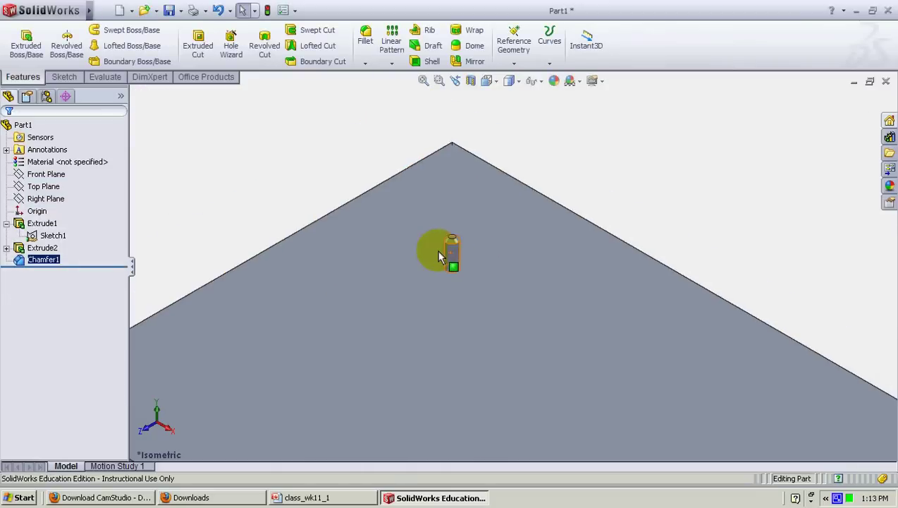
Edit Chamfer1 to include the second pin's top edge as well
{"action": "right_click", "coordinate": [37, 262]}
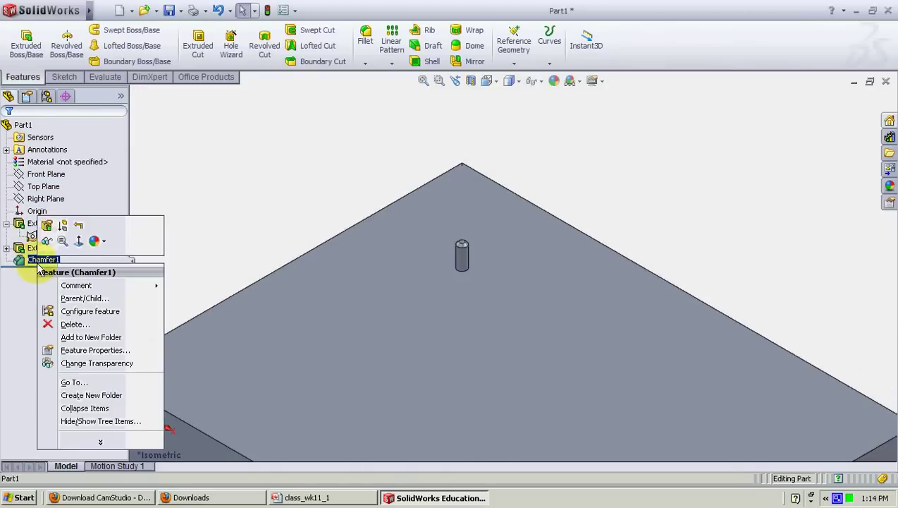
{"action": "left_click", "coordinate": [48, 238]}
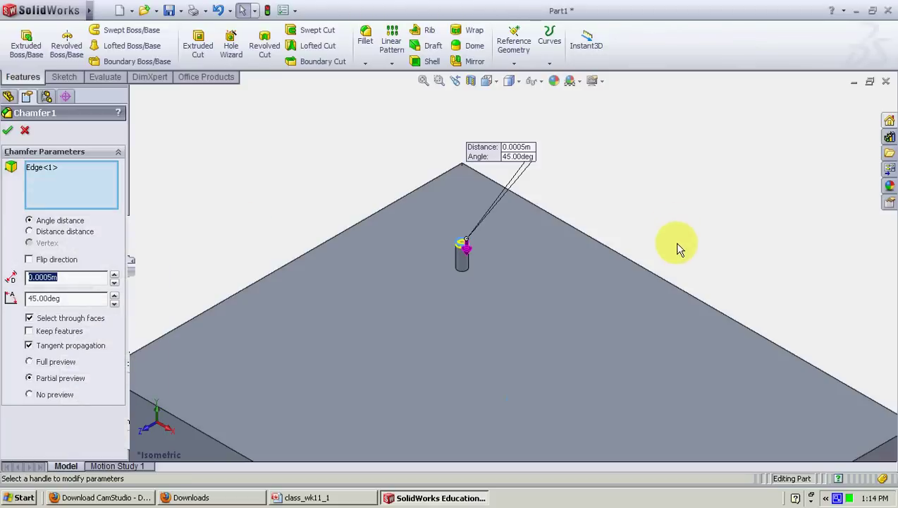
{"action": "scroll", "coordinate": [616, 220], "scroll_direction": "up", "scroll_amount": 2}
{"action": "scroll", "coordinate": [594, 192], "scroll_direction": "up", "scroll_amount": 2}
{"action": "scroll", "coordinate": [505, 367], "scroll_direction": "down", "scroll_amount": 5}
{"action": "scroll", "coordinate": [502, 359], "scroll_direction": "down", "scroll_amount": 2}
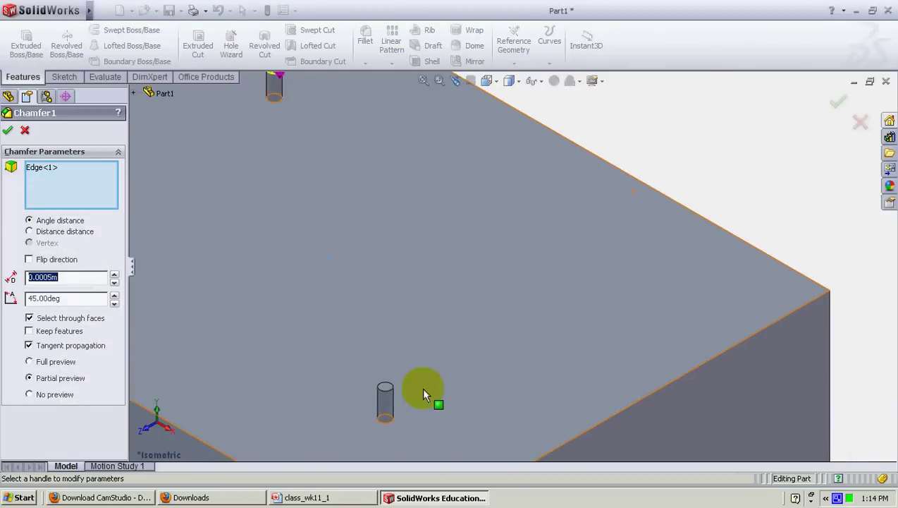
{"action": "scroll", "coordinate": [421, 386], "scroll_direction": "down", "scroll_amount": 2}
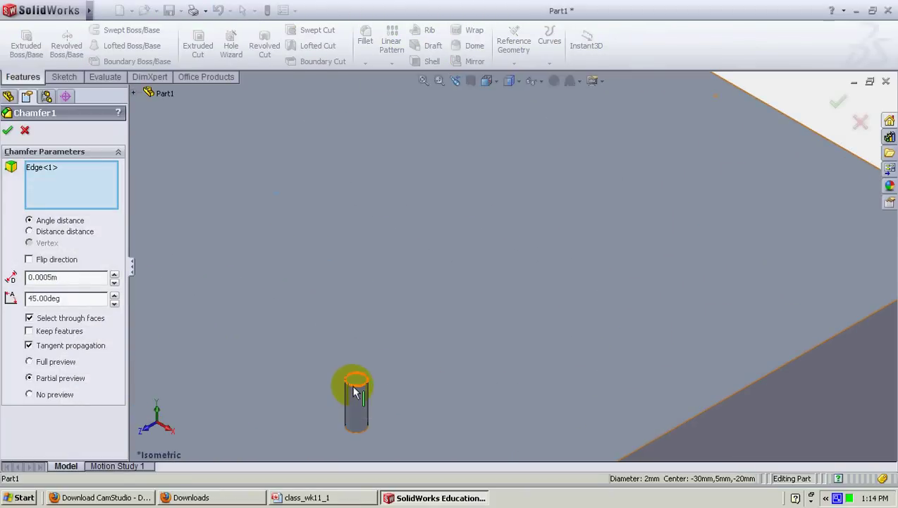
{"action": "left_click", "coordinate": [355, 387]}
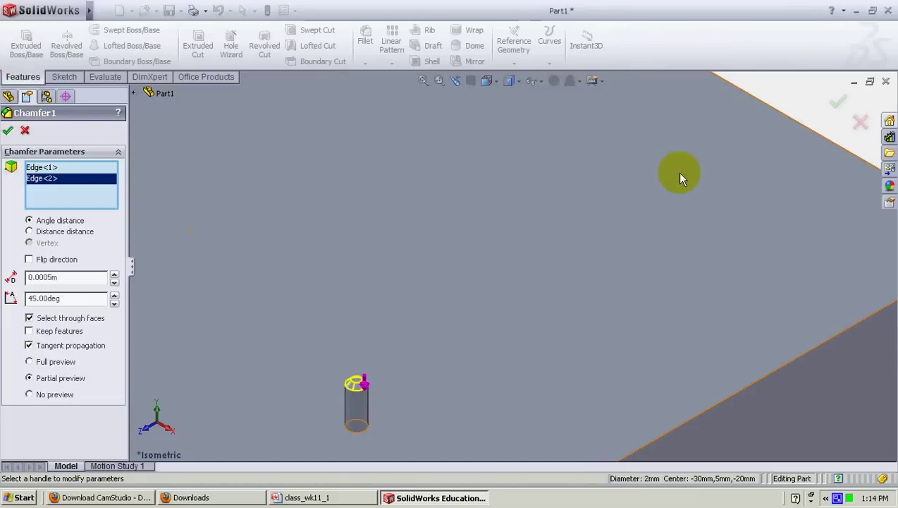
{"action": "scroll", "coordinate": [583, 299], "scroll_direction": "up", "scroll_amount": 1}
{"action": "key", "text": "Return"}
{"action": "scroll", "coordinate": [583, 297], "scroll_direction": "up", "scroll_amount": 2}
{"action": "scroll", "coordinate": [583, 296], "scroll_direction": "up", "scroll_amount": 1}
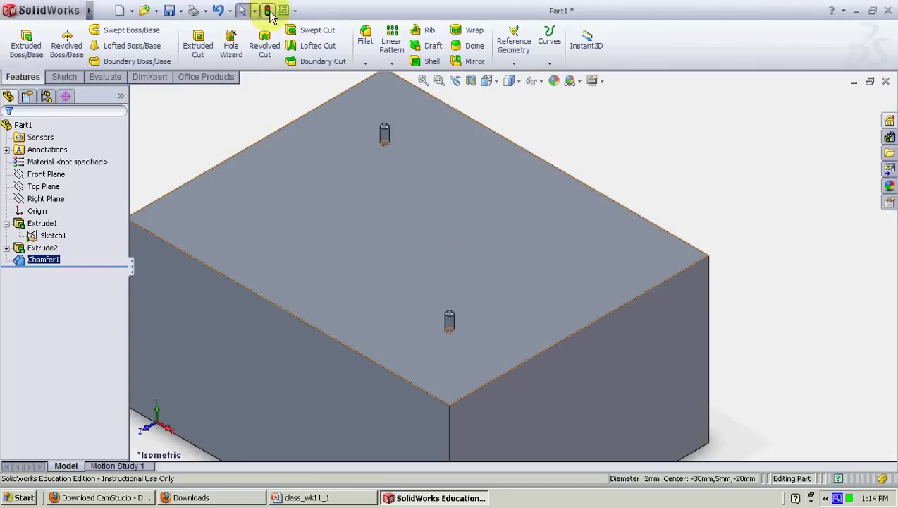
Define an ISO M10 tapped Hole Wizard hole, 0.03 m blind with 0.02 m thread
{"action": "left_click", "coordinate": [232, 48]}
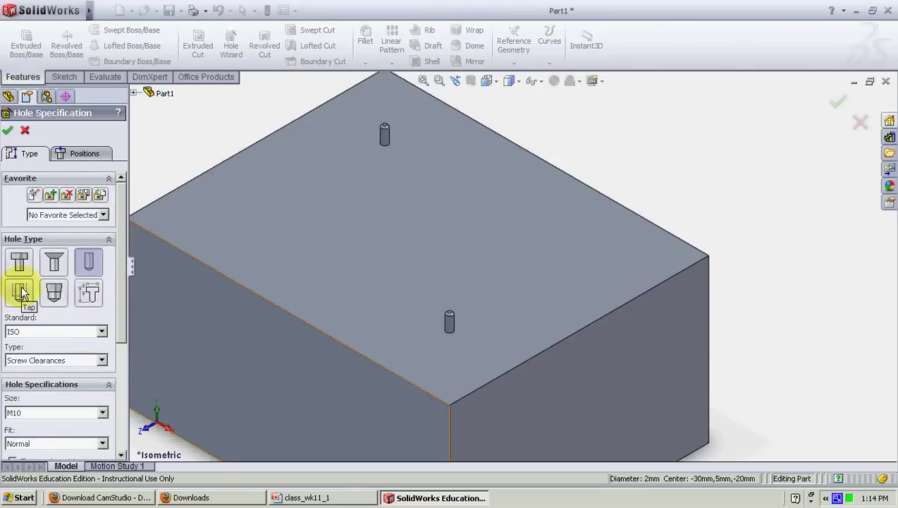
{"action": "left_click", "coordinate": [19, 294]}
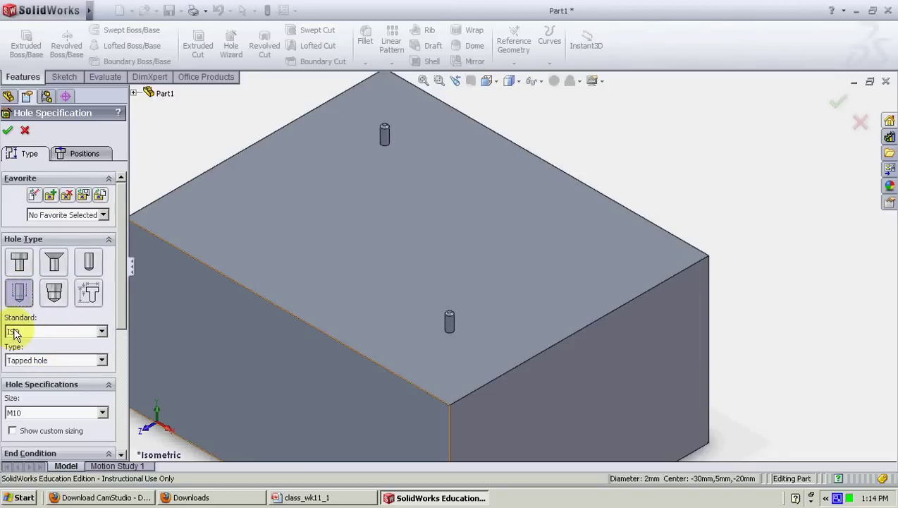
{"action": "left_click_drag", "start_coordinate": [125, 314], "coordinate": [120, 373]}
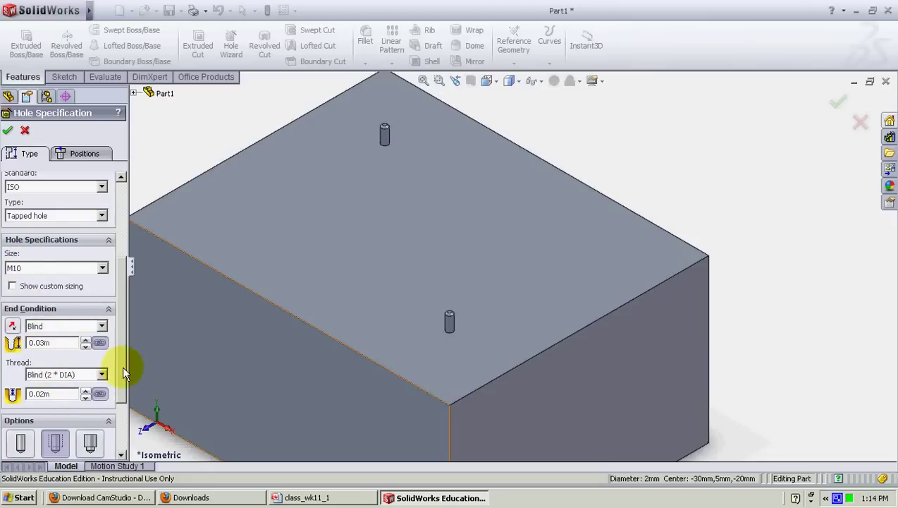
{"action": "left_click_drag", "start_coordinate": [122, 371], "coordinate": [119, 446]}
{"action": "left_click_drag", "start_coordinate": [119, 396], "coordinate": [127, 254]}
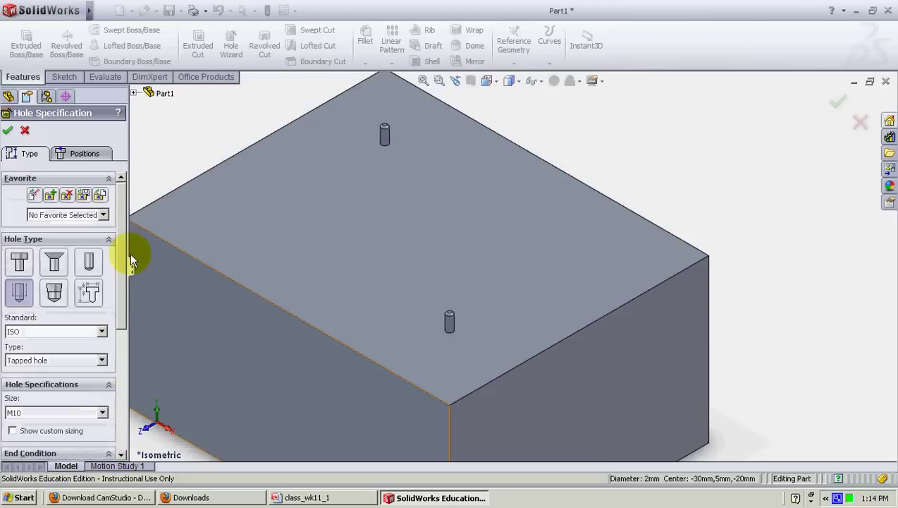
Place the hole point on the block's top face and dismiss the invalid-point warning
{"action": "left_click", "coordinate": [76, 161]}
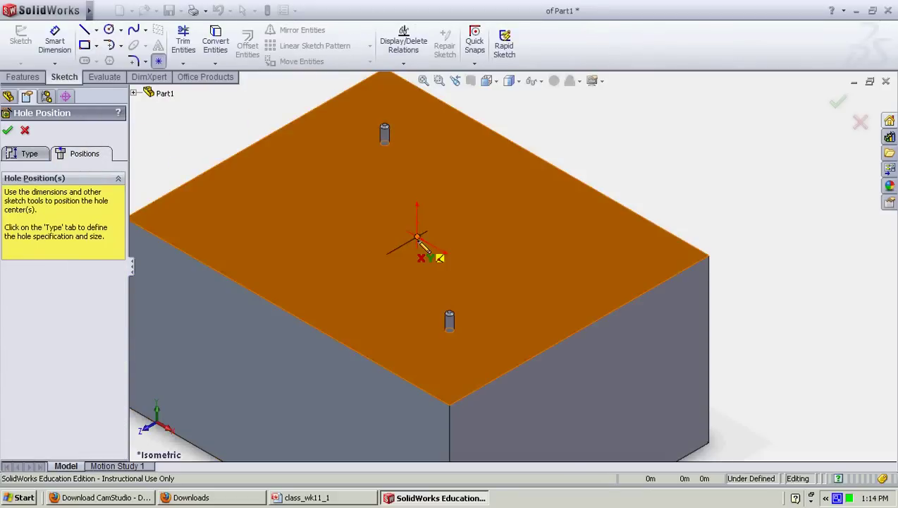
{"action": "left_click", "coordinate": [418, 237]}
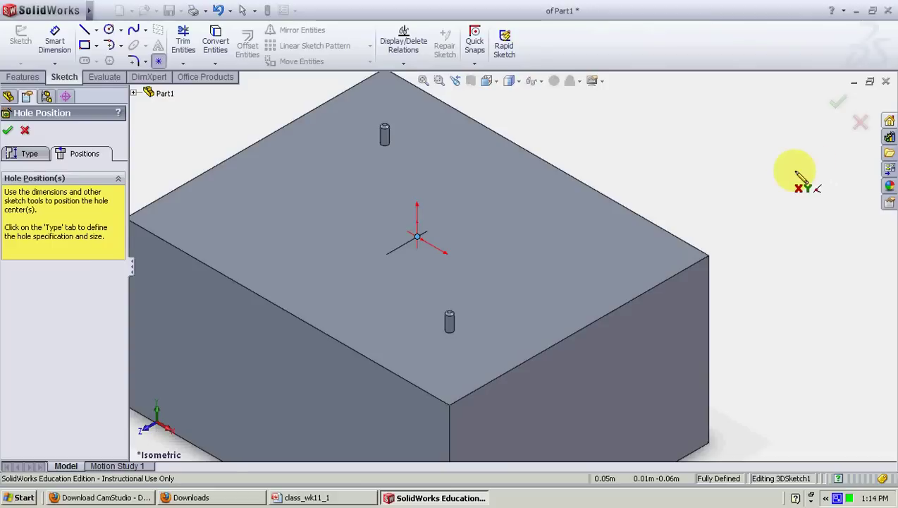
{"action": "left_click", "coordinate": [8, 131]}
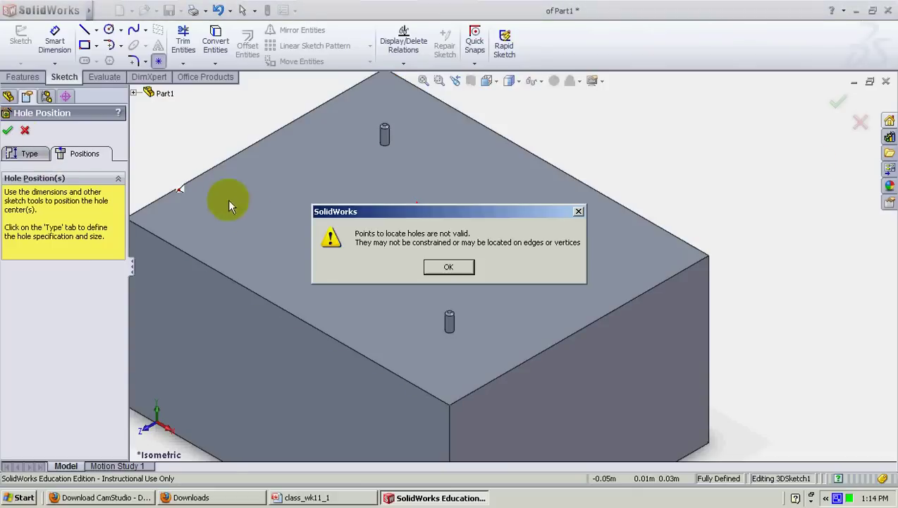
{"action": "left_click", "coordinate": [463, 272]}
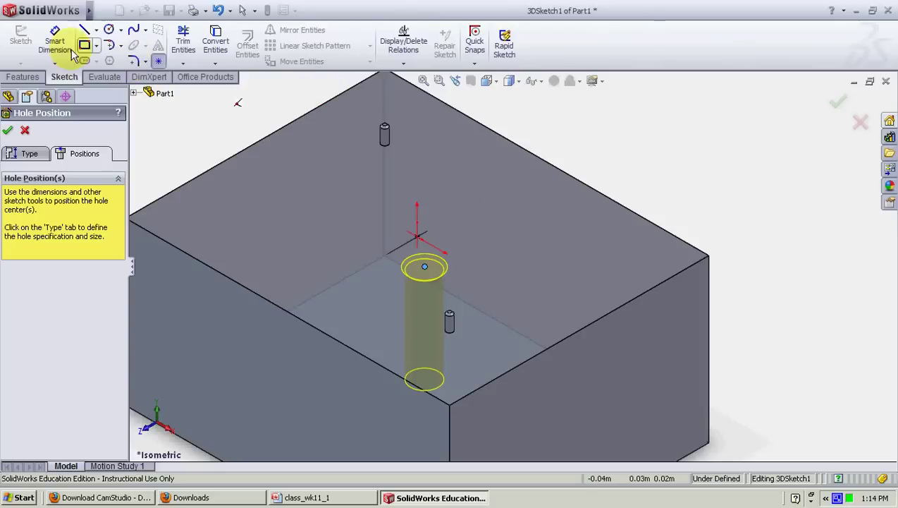
Add a Coincident relation between Point1 and Point3 so the hole sits on the origin
{"action": "left_click", "coordinate": [403, 63]}
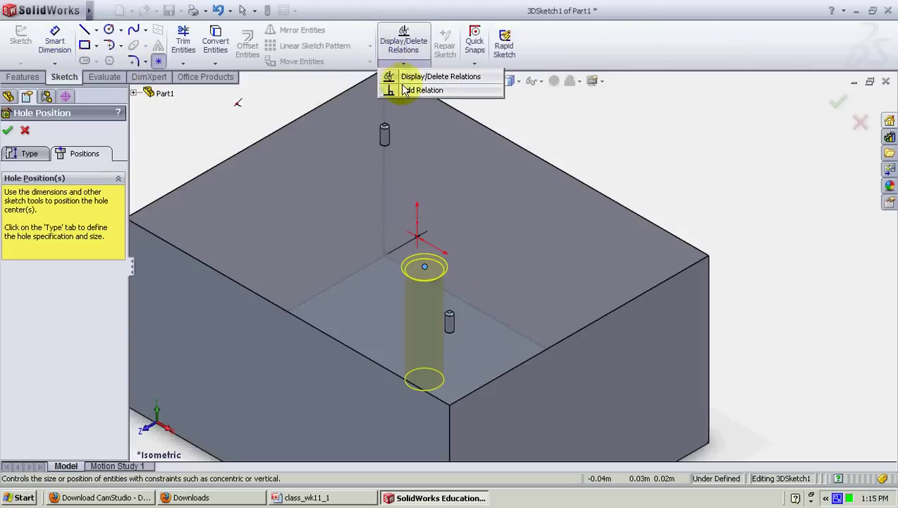
{"action": "left_click", "coordinate": [417, 234]}
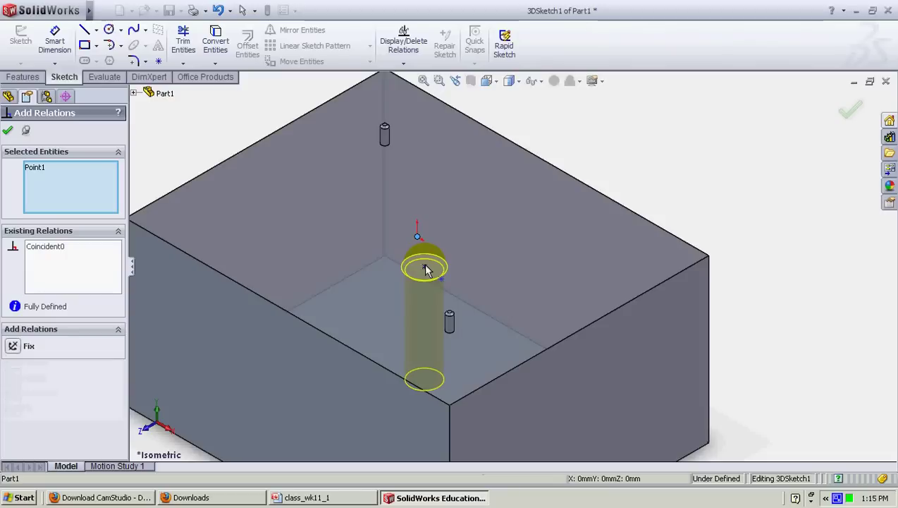
{"action": "left_click", "coordinate": [425, 268]}
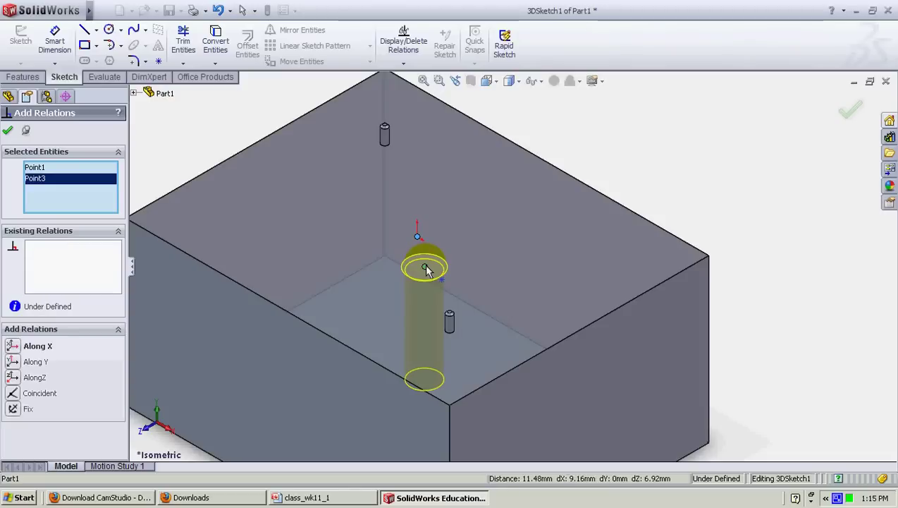
{"action": "left_click", "coordinate": [12, 395]}
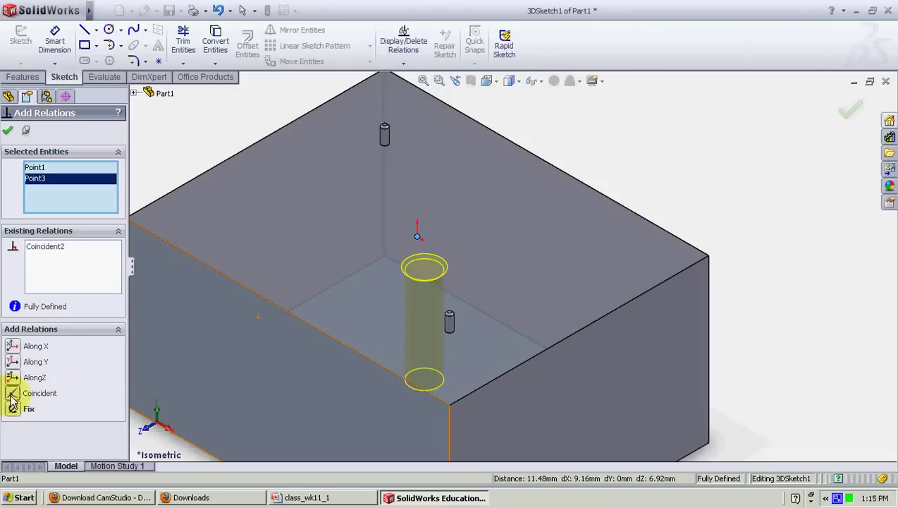
{"action": "left_click", "coordinate": [10, 133]}
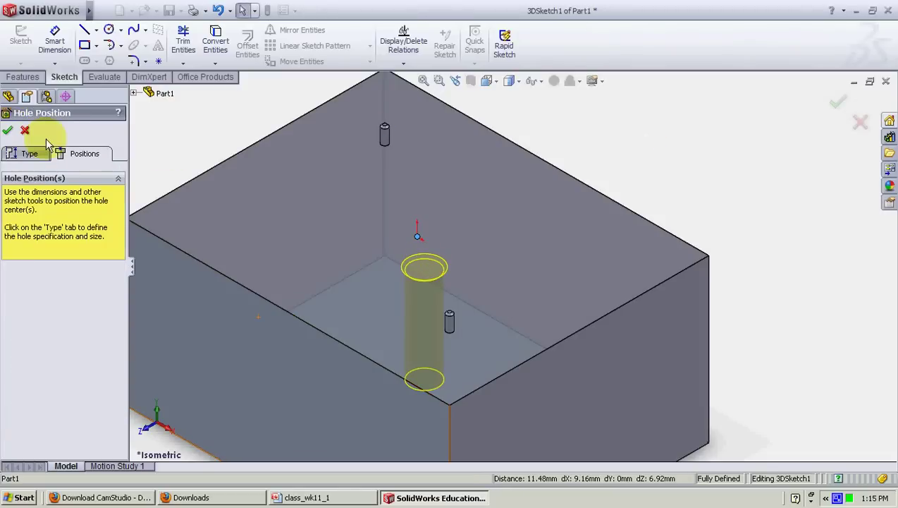
Create M10 Tapped Hole1, then review its End Condition settings via Edit Feature
{"action": "left_click", "coordinate": [9, 133]}
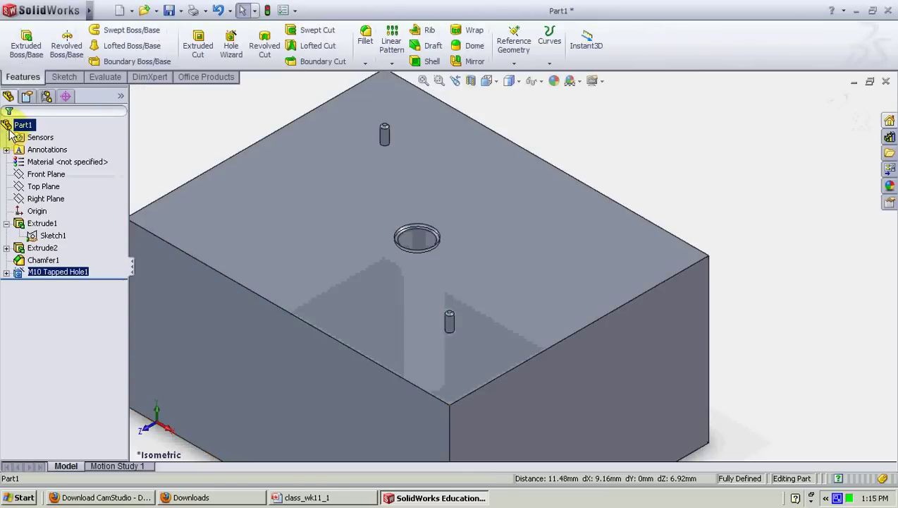
{"action": "right_click", "coordinate": [50, 272]}
{"action": "left_click", "coordinate": [58, 237]}
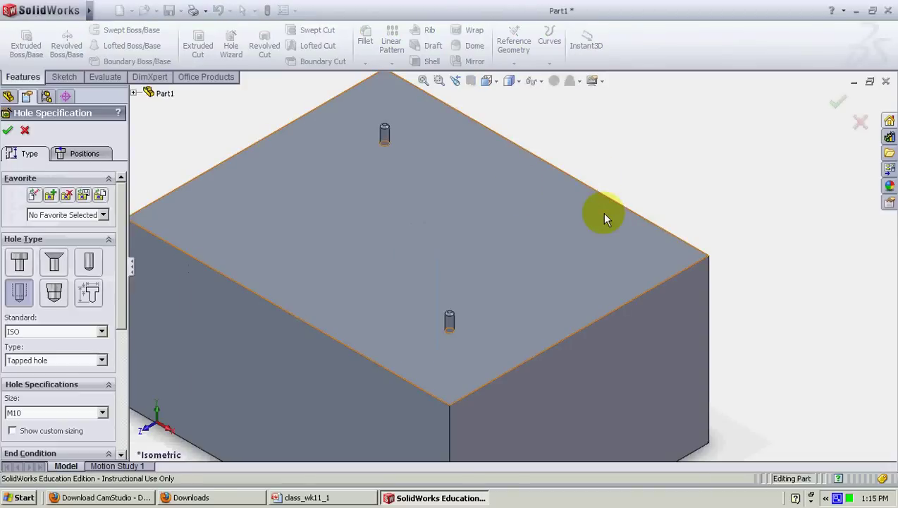
{"action": "scroll", "coordinate": [90, 326], "scroll_direction": "down", "scroll_amount": 3}
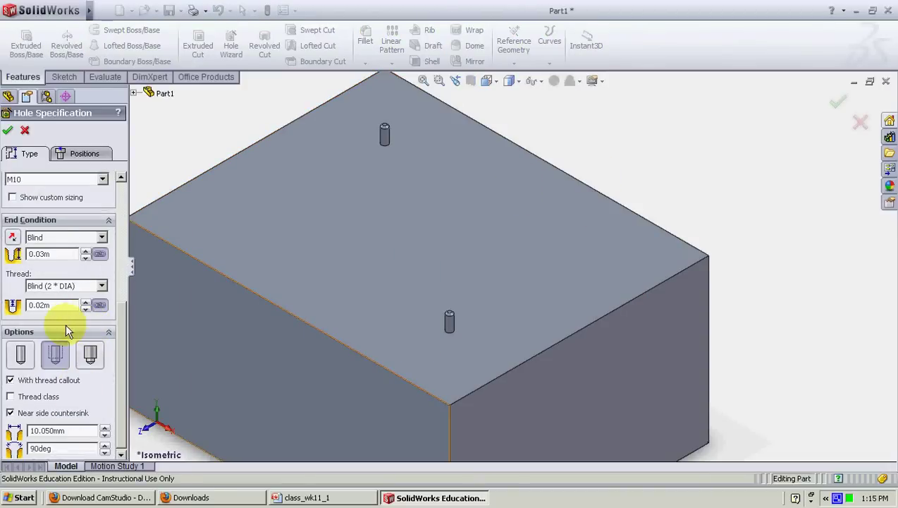
{"action": "scroll", "coordinate": [77, 296], "scroll_direction": "down", "scroll_amount": 1}
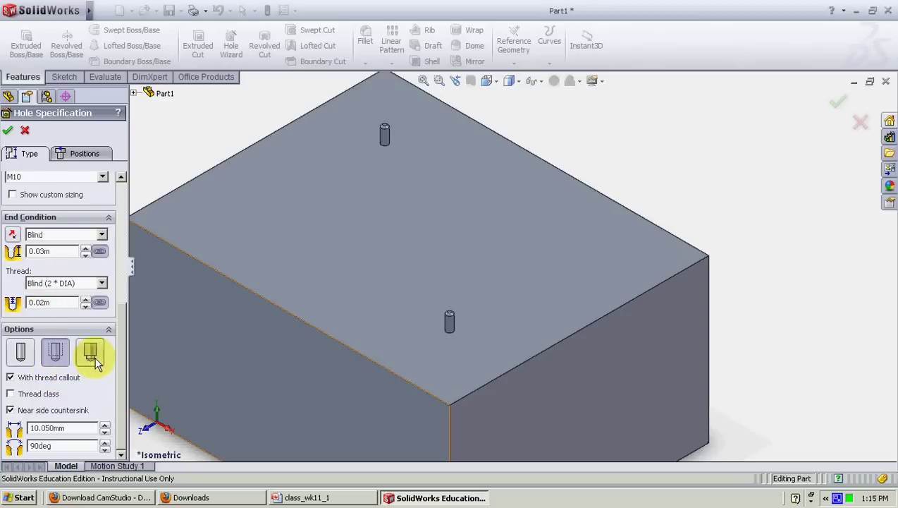
{"action": "left_click", "coordinate": [9, 134]}
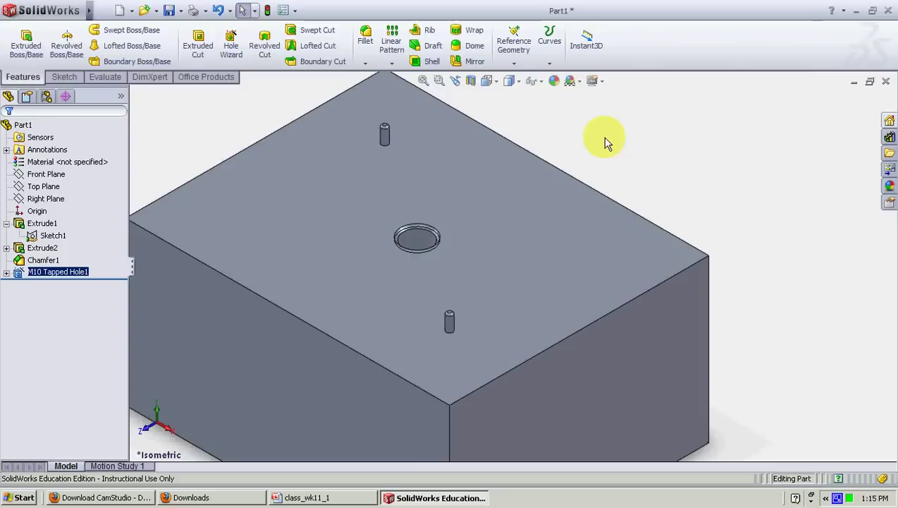
Save the part under the file name block_demo in lab11
{"action": "key", "text": "ctrl+s"}
{"action": "type", "text": "block_demo"}
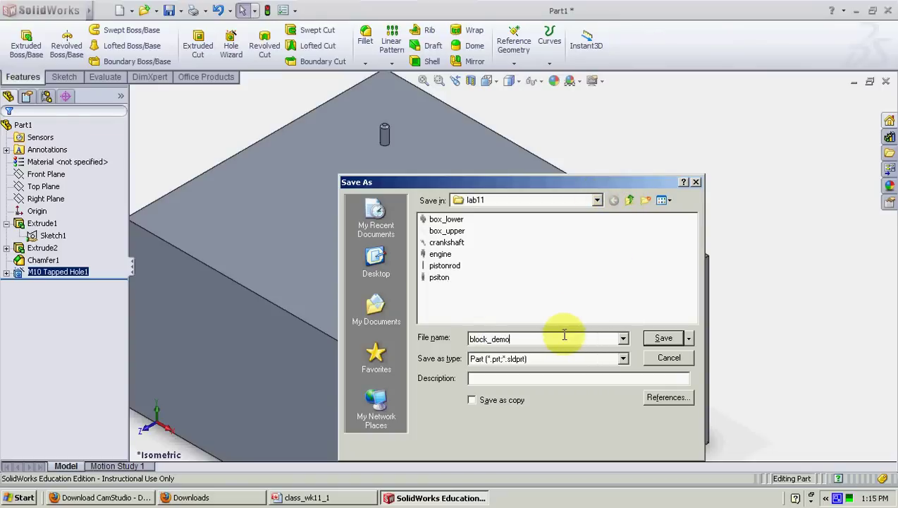
{"action": "key", "text": "Return"}
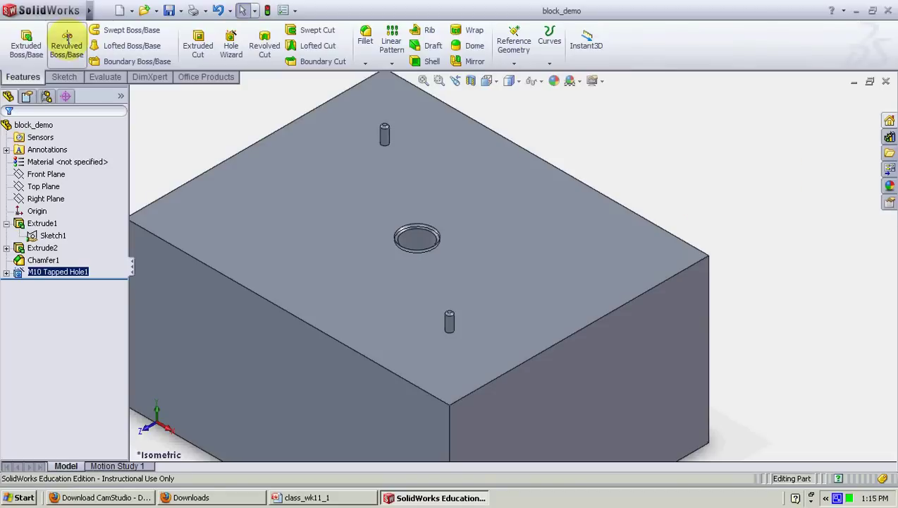
{"action": "left_click", "coordinate": [103, 10]}
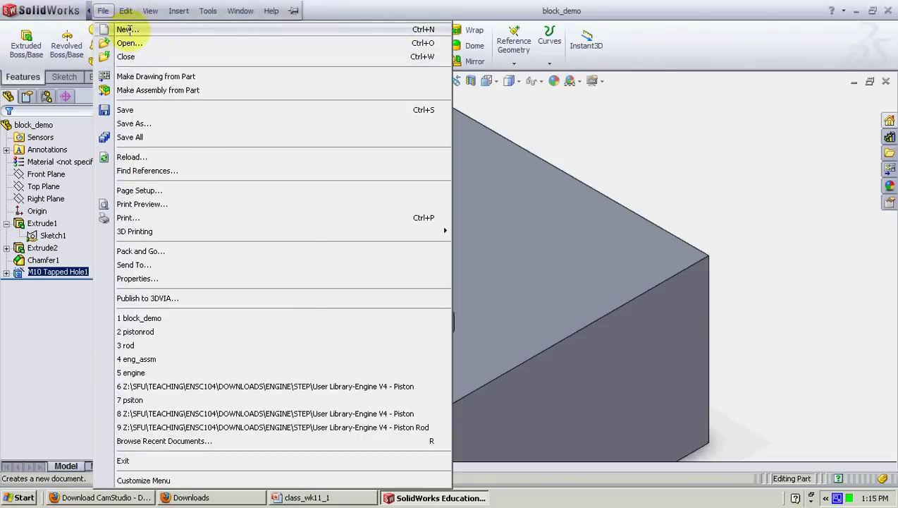
Create Draw1 from the Drawing template using the A4 - Portrait sheet format
{"action": "left_click", "coordinate": [127, 29]}
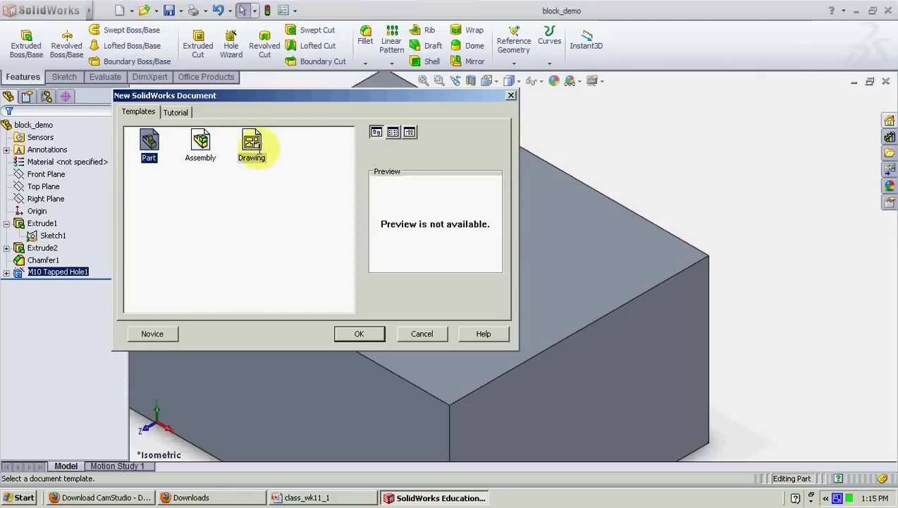
{"action": "left_click", "coordinate": [254, 144]}
{"action": "left_click", "coordinate": [360, 334]}
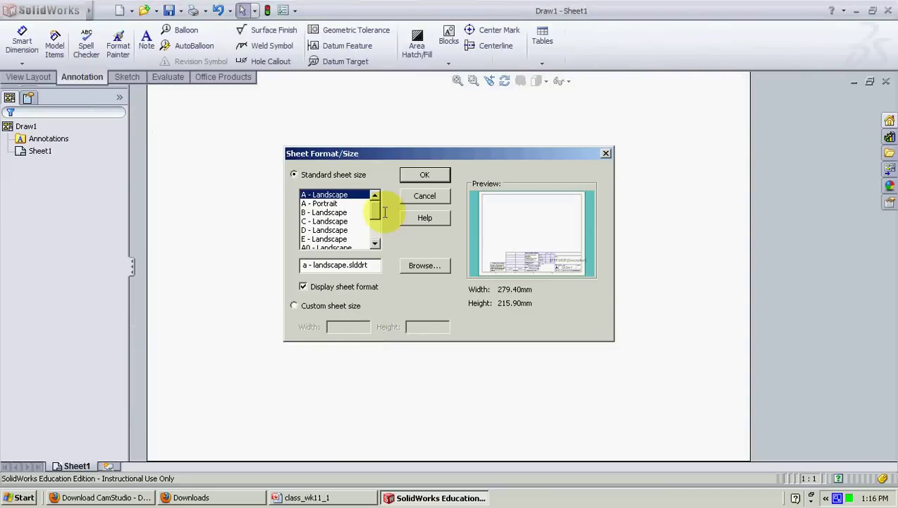
{"action": "scroll", "coordinate": [321, 221], "scroll_direction": "down", "scroll_amount": 1}
{"action": "scroll", "coordinate": [363, 224], "scroll_direction": "down", "scroll_amount": 1}
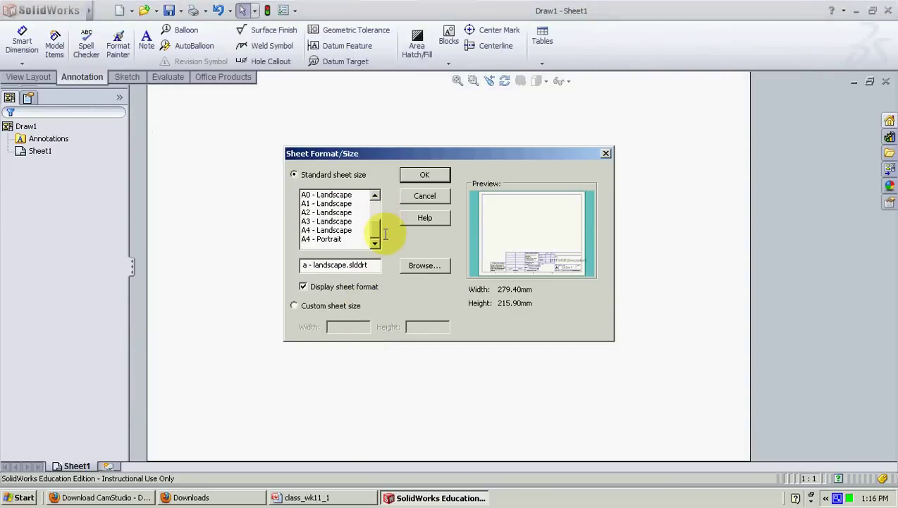
{"action": "left_click", "coordinate": [425, 173]}
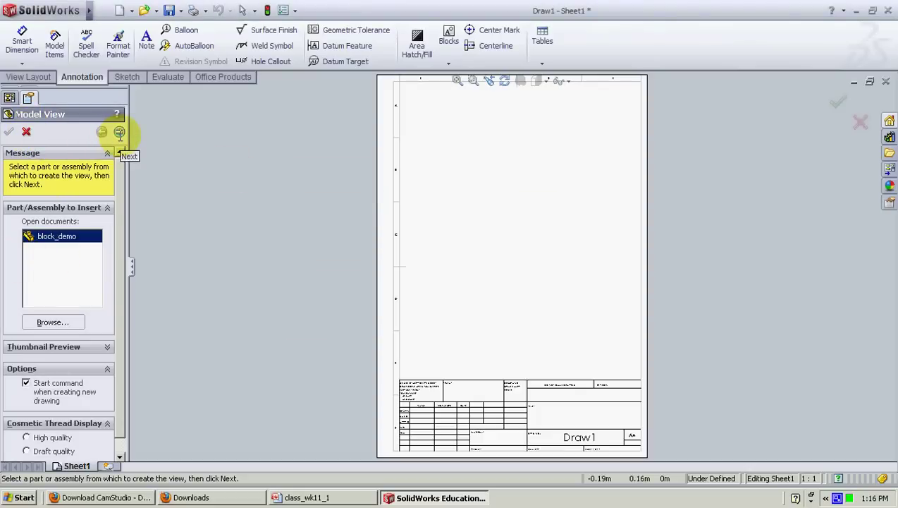
Insert a Front view of block_demo as Drawing View1 at 1:2 scale
{"action": "left_click", "coordinate": [119, 132]}
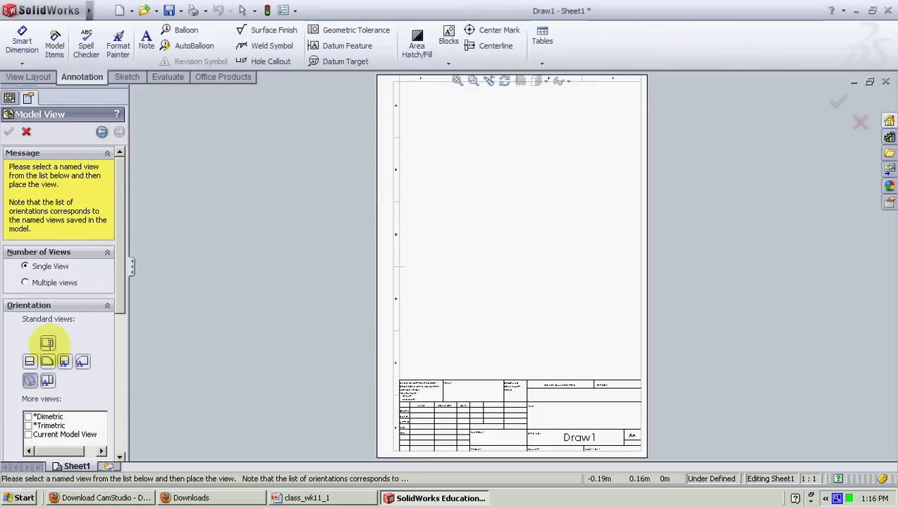
{"action": "left_click", "coordinate": [47, 361]}
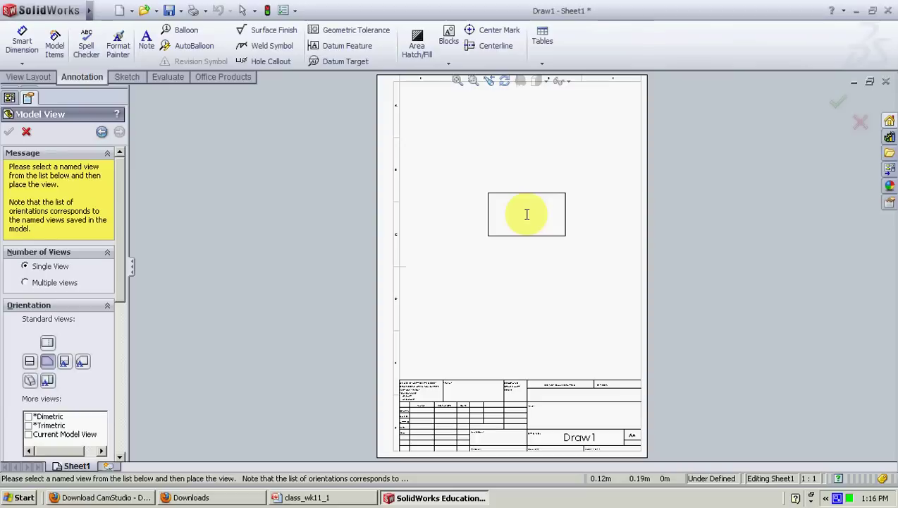
{"action": "left_click", "coordinate": [528, 216]}
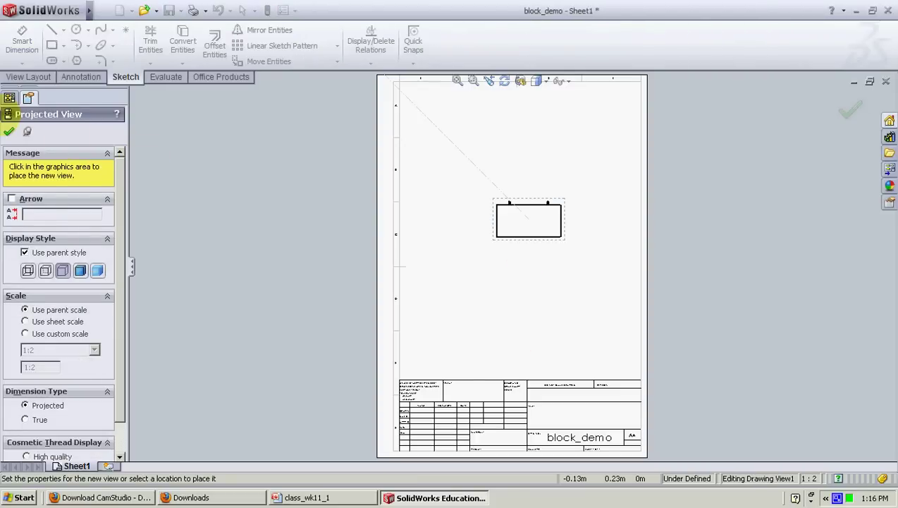
{"action": "key", "text": "Escape"}
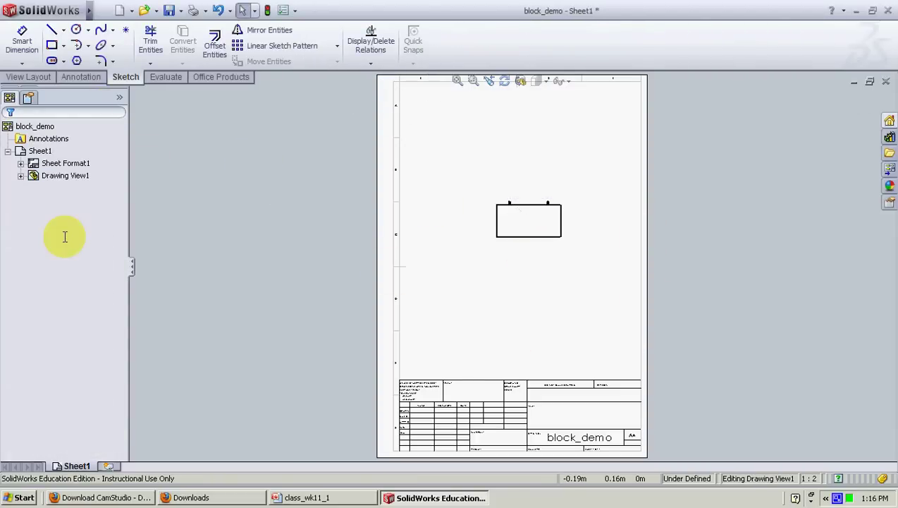
Change the Sheet1 scale from 1:2 to 1:1 in Sheet Properties
{"action": "left_click", "coordinate": [33, 152]}
{"action": "right_click", "coordinate": [33, 152]}
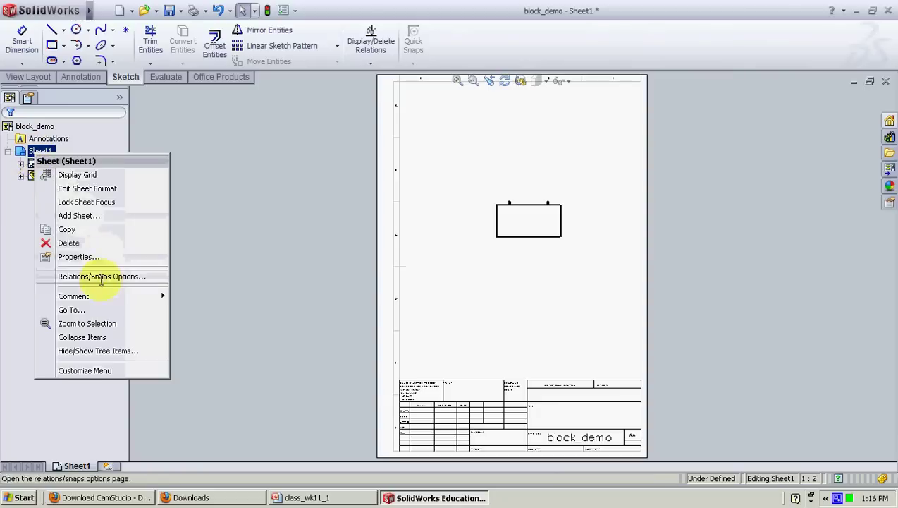
{"action": "left_click", "coordinate": [79, 257]}
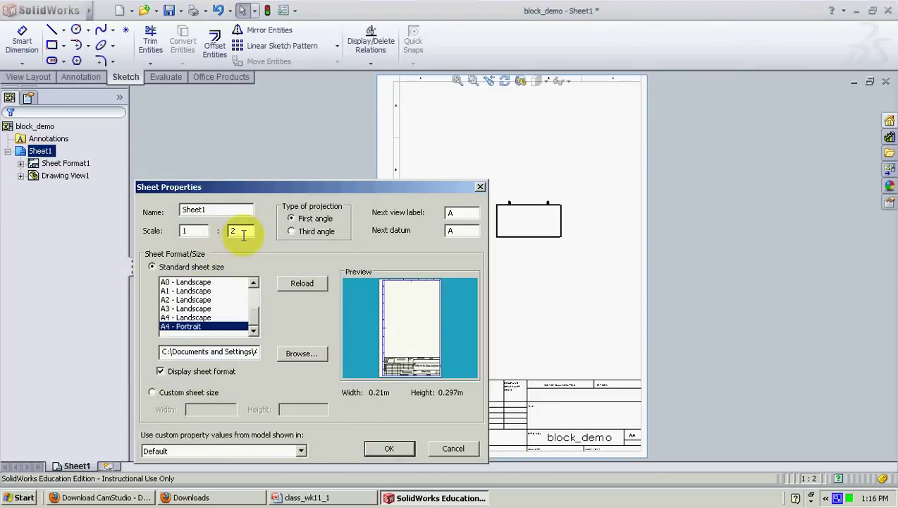
{"action": "left_click_drag", "start_coordinate": [242, 229], "coordinate": [224, 232]}
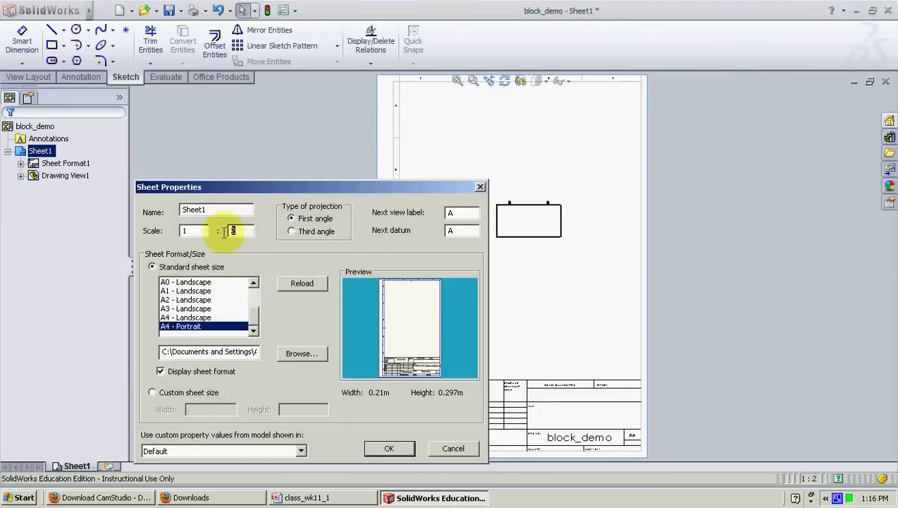
{"action": "type", "text": "1"}
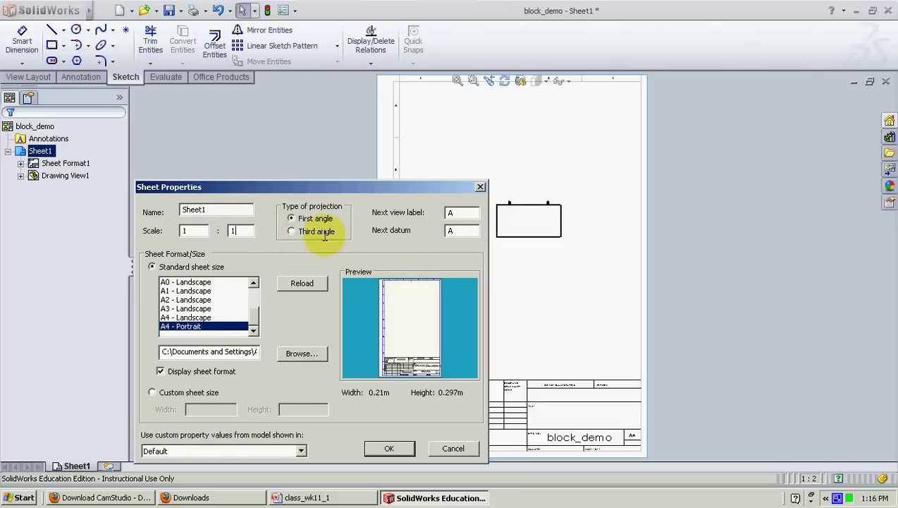
{"action": "left_click", "coordinate": [389, 447]}
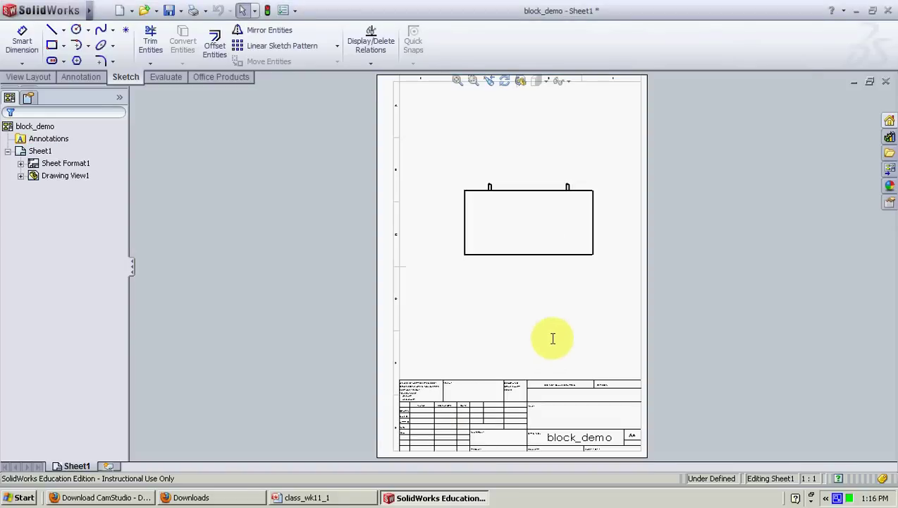
Drag the enlarged front view lower and slightly left on the sheet
{"action": "left_click_drag", "start_coordinate": [594, 222], "coordinate": [580, 250]}
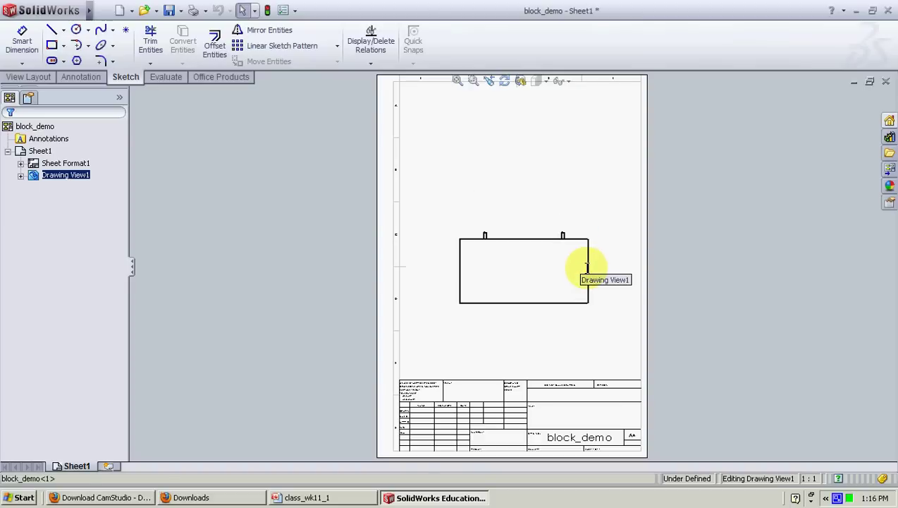
{"action": "left_click_drag", "start_coordinate": [581, 250], "coordinate": [582, 281]}
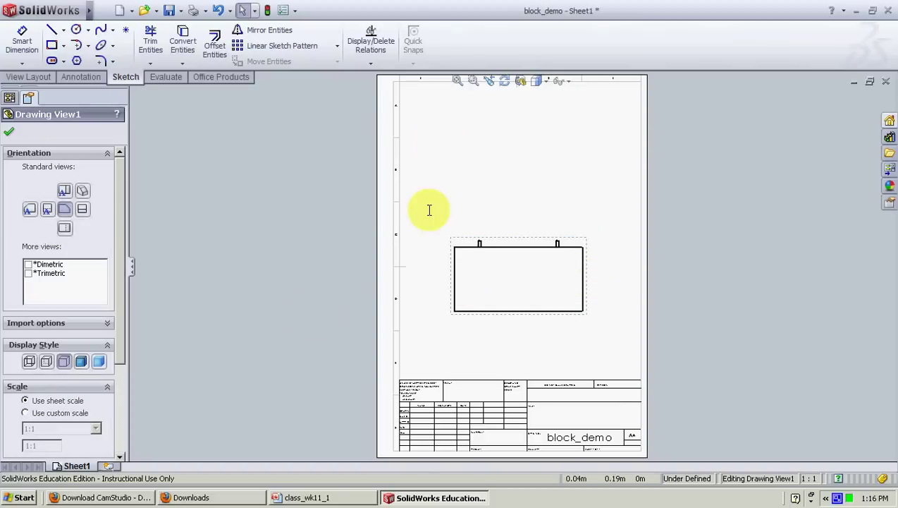
{"action": "left_click", "coordinate": [206, 201]}
Project a top view above the front view, then begin inserting another model view of block_demo
{"action": "left_click", "coordinate": [29, 76]}
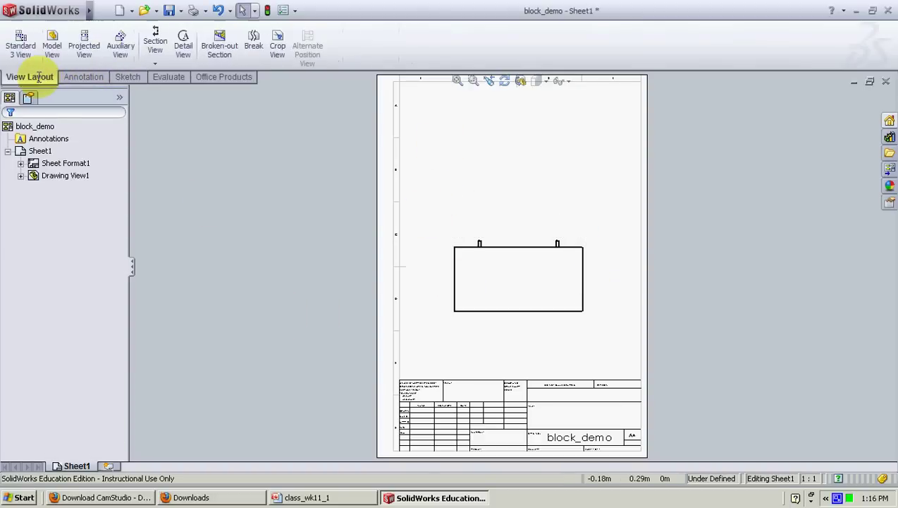
{"action": "left_click", "coordinate": [90, 51]}
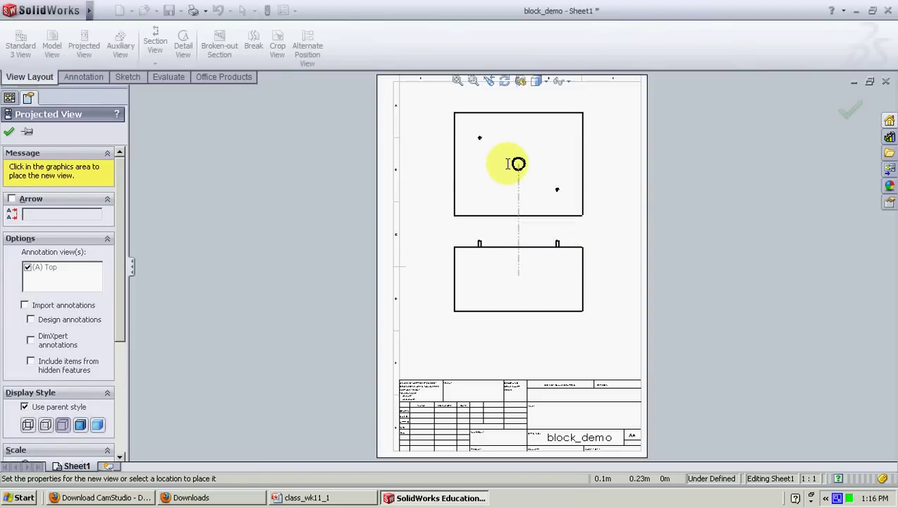
{"action": "left_click", "coordinate": [507, 164]}
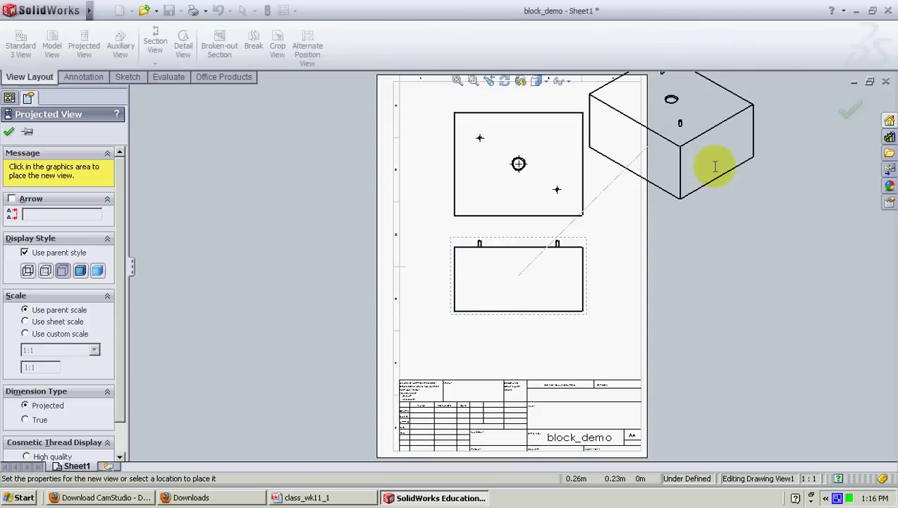
{"action": "key", "text": "Escape"}
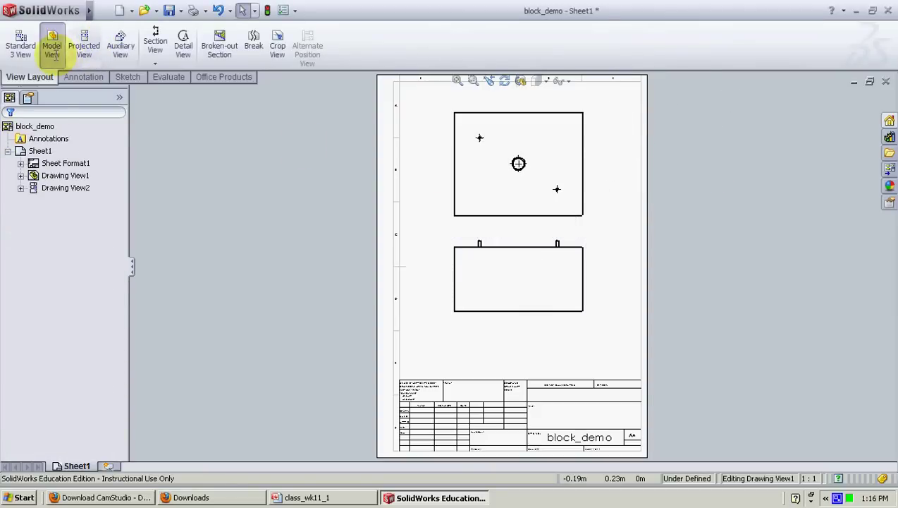
{"action": "left_click", "coordinate": [52, 50]}
{"action": "left_click", "coordinate": [119, 133]}
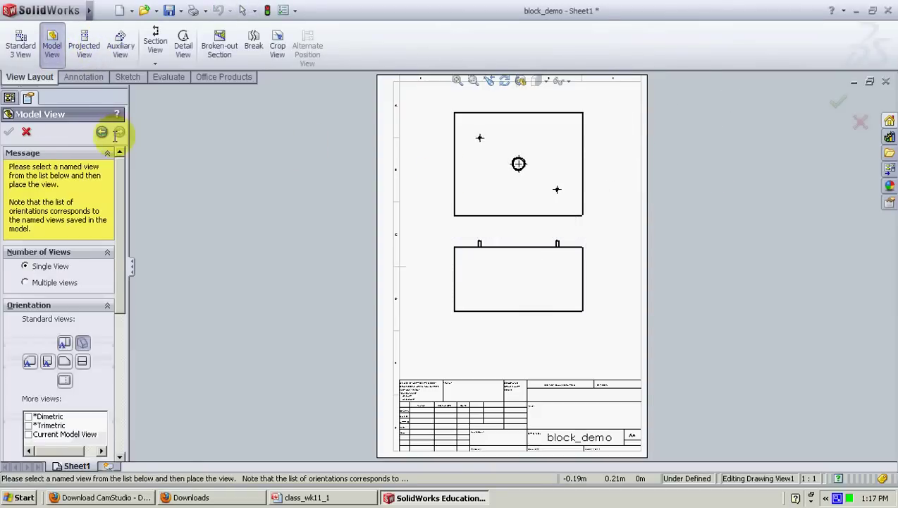